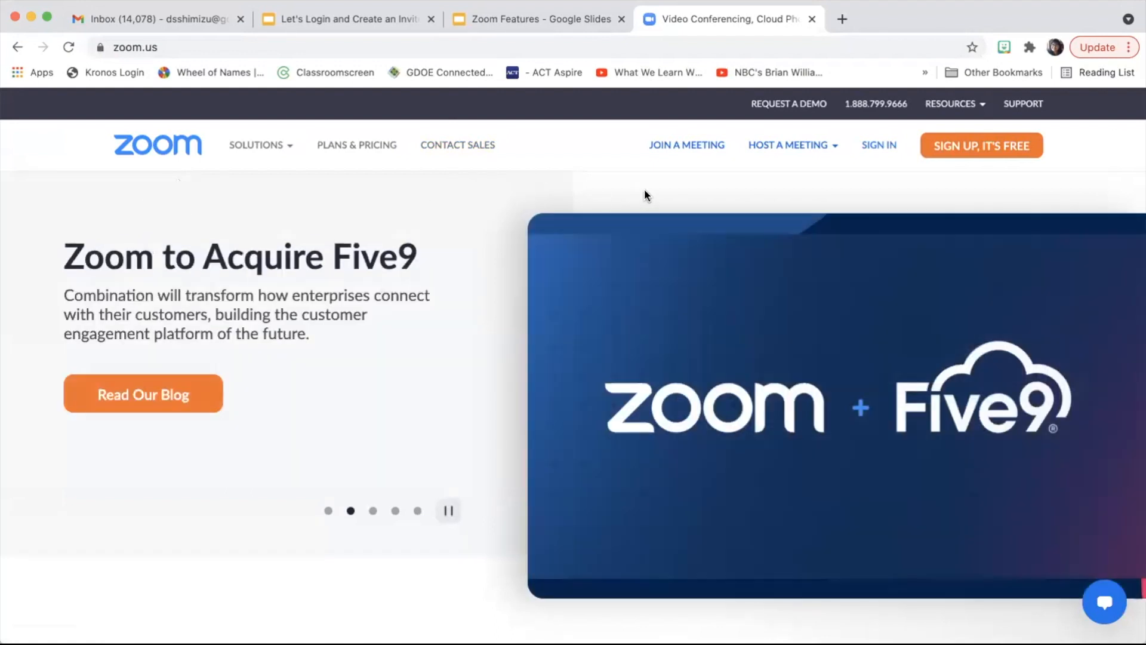
# Step: Sign in to the Zoom portal with the saved account e-mail and its password
pyautogui.click(878, 148)
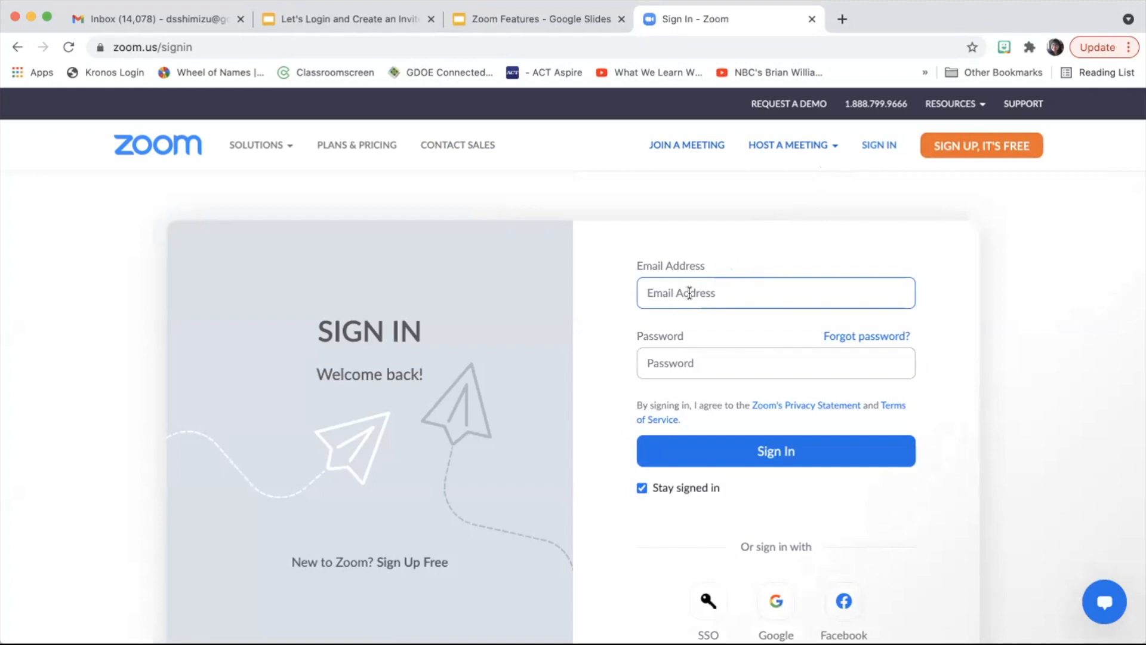
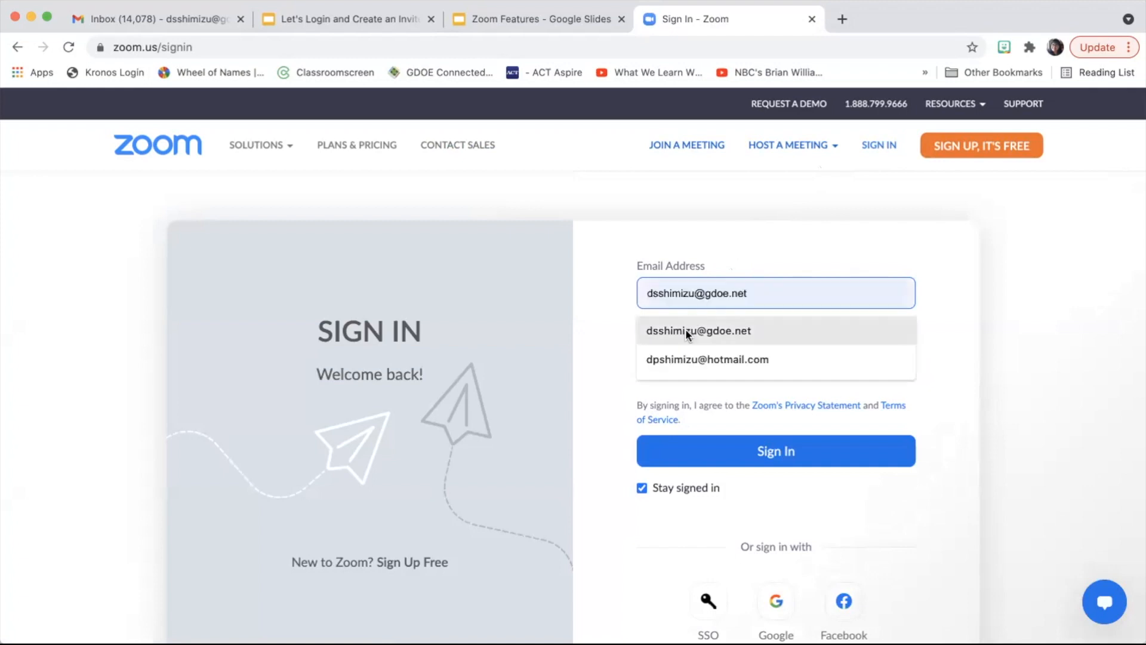
pyautogui.click(686, 331)
pyautogui.click(677, 361)
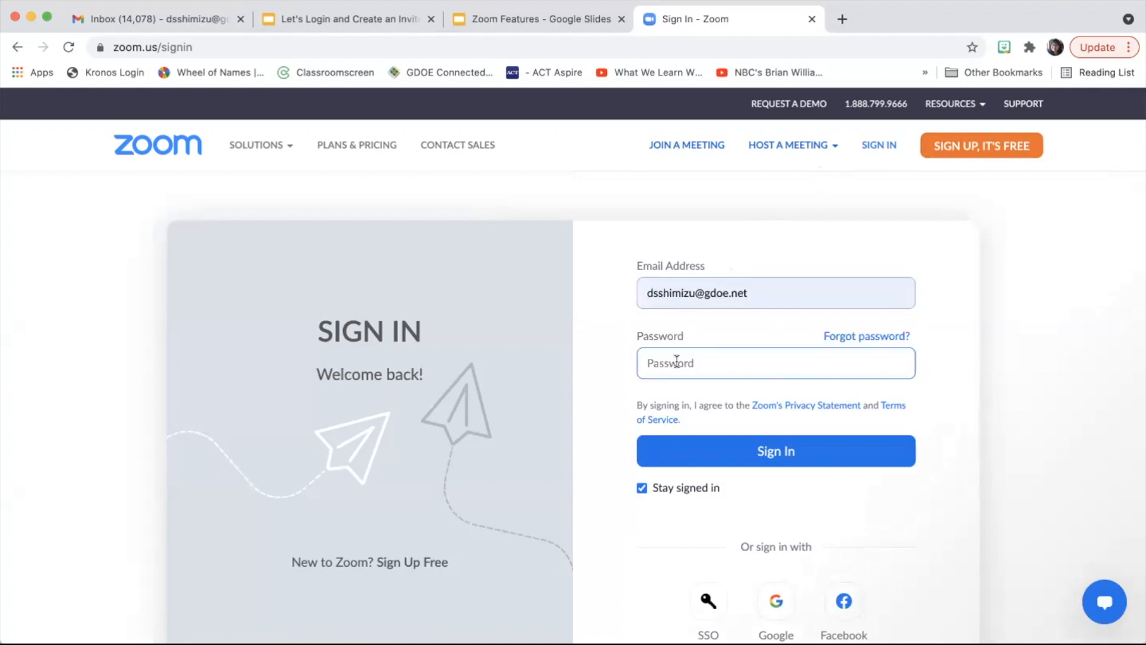
pyautogui.write('•••••••••••')
pyautogui.click(732, 460)
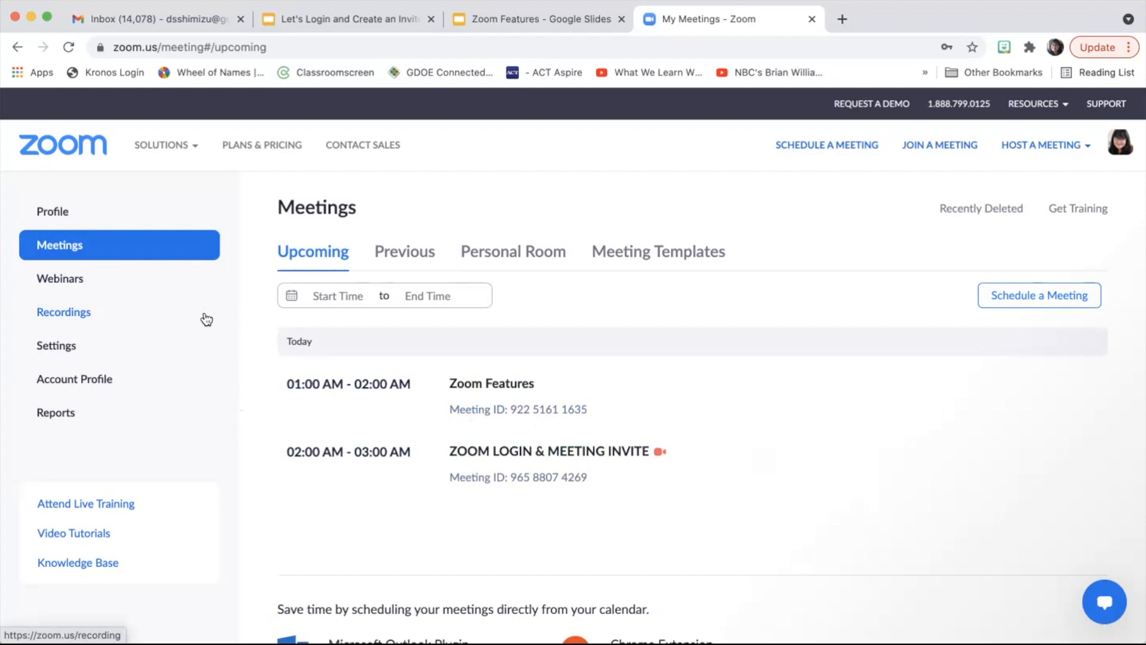
# Step: Start scheduling a new meeting from the My Meetings page
pyautogui.click(838, 145)
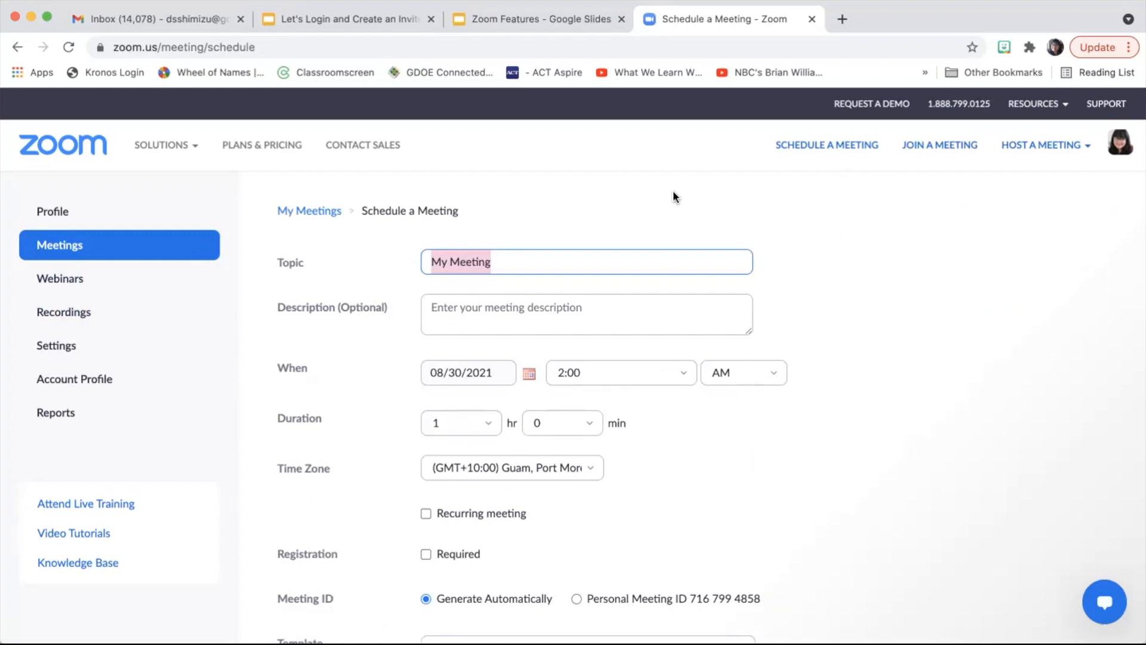
# Step: Replace the default topic 'My Meeting' with '2nd Grade PLC Meetings'
pyautogui.click(511, 260)
pyautogui.moveTo(490, 261); pyautogui.dragTo(427, 262)
pyautogui.write('2nd Grade PLC Meetings')
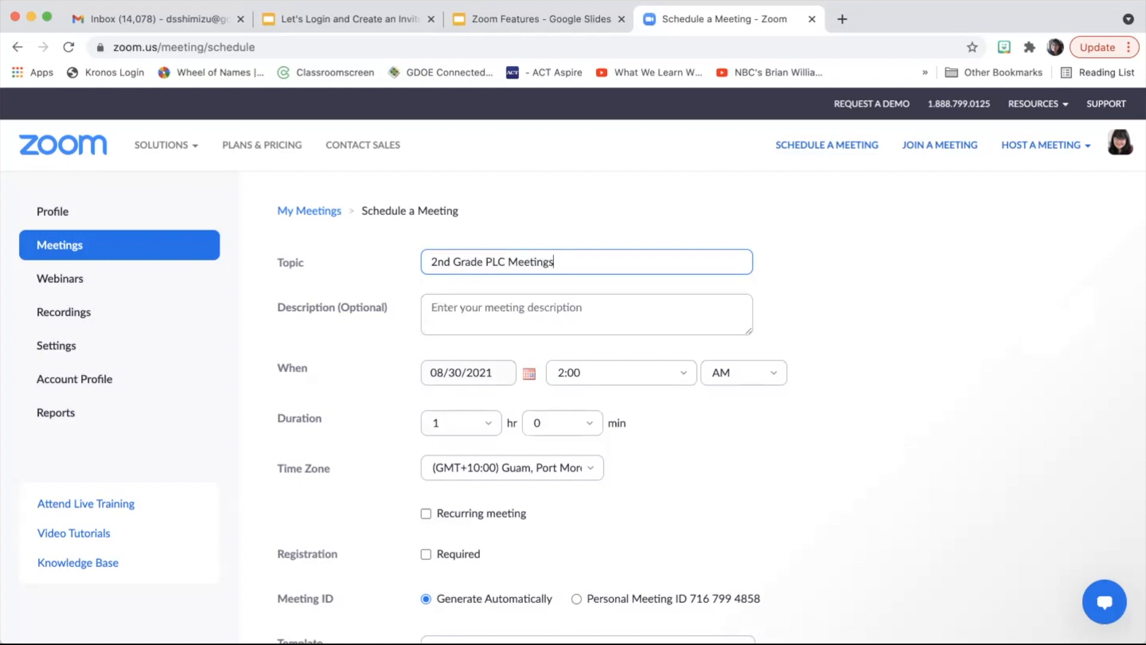
# Step: Enter the meeting description 'Data Analysis Meetings'
pyautogui.click(449, 313)
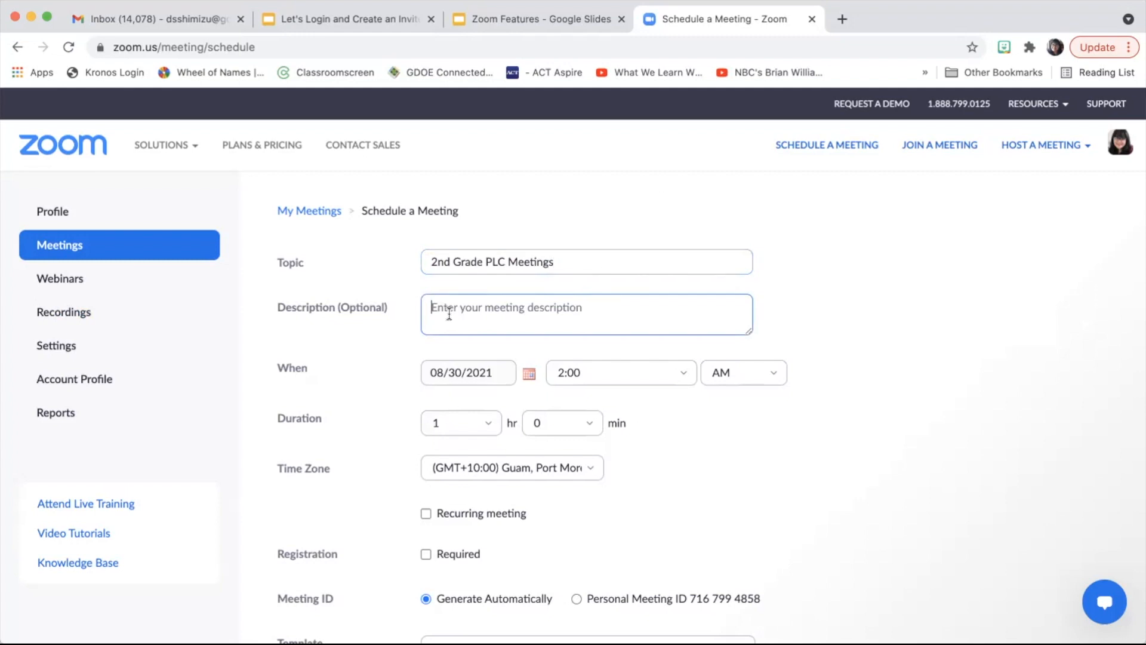
pyautogui.write('Data Ana')
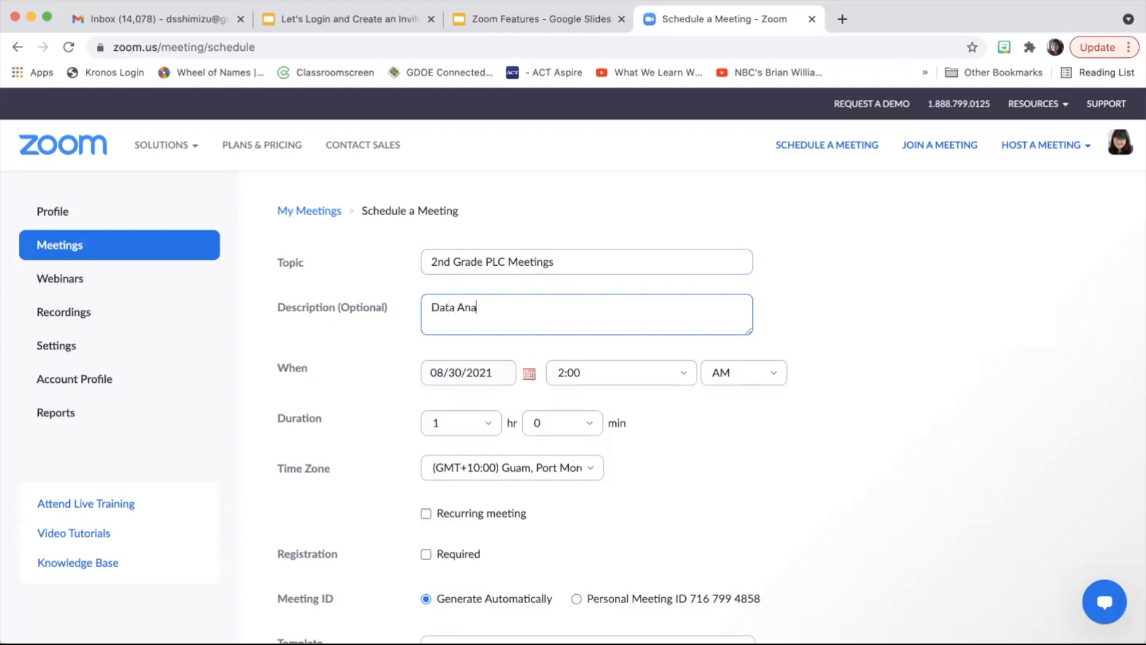
pyautogui.write('lysis Meetings')
pyautogui.click(528, 376)
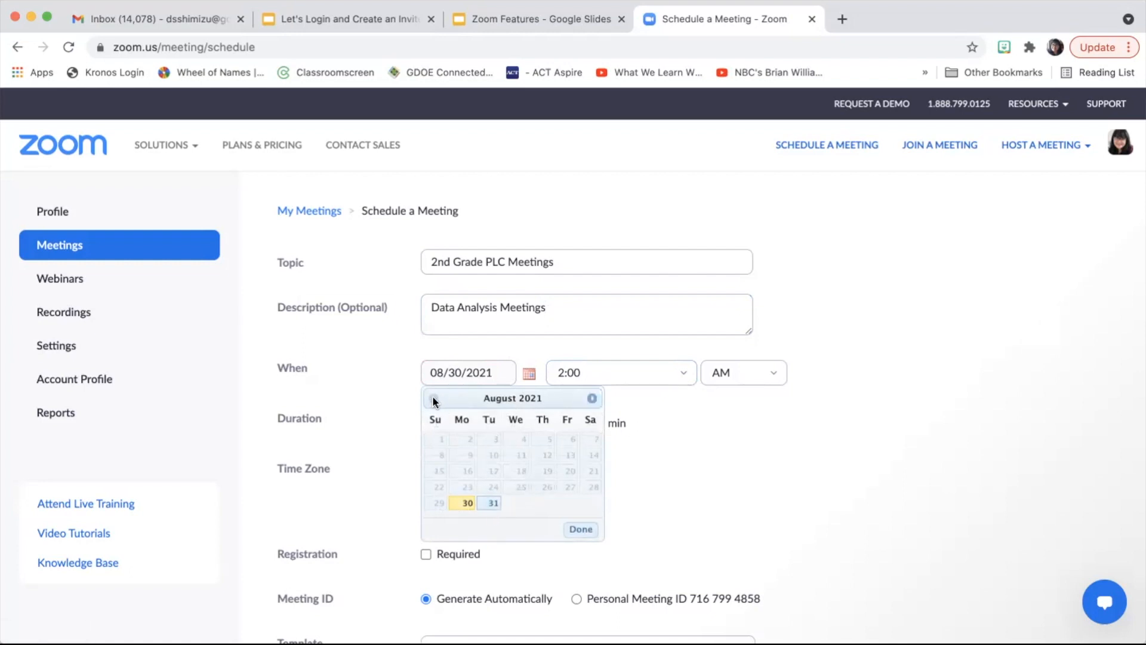
# Step: Pick August 31, 2021 as the meeting date
pyautogui.click(595, 398)
pyautogui.click(595, 398)
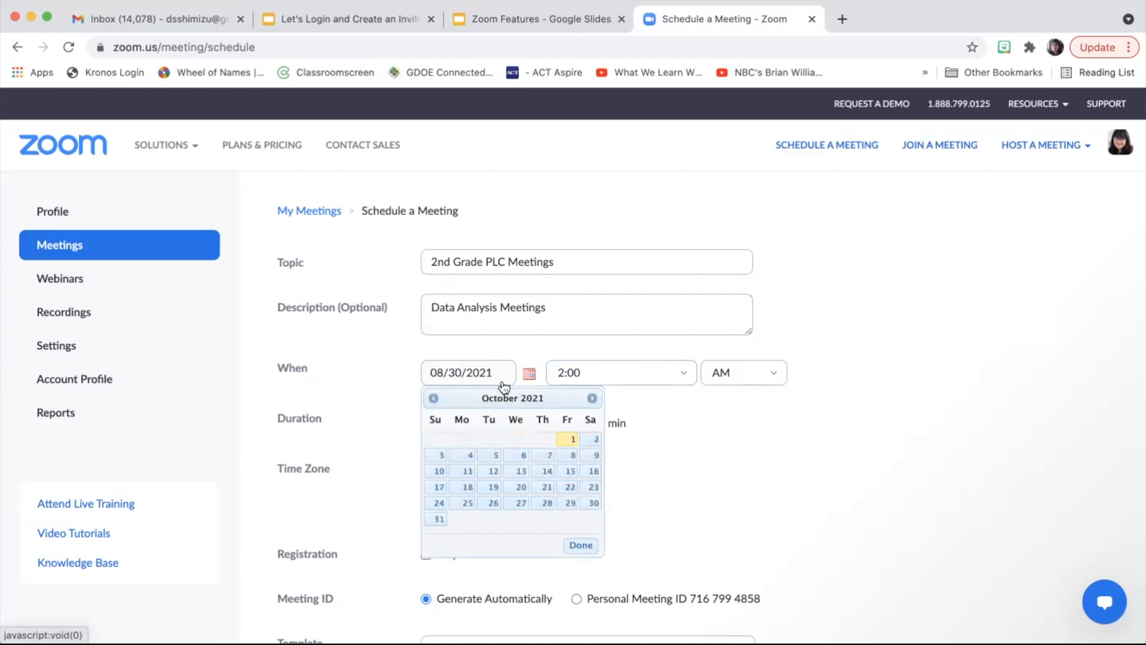
pyautogui.click(432, 398)
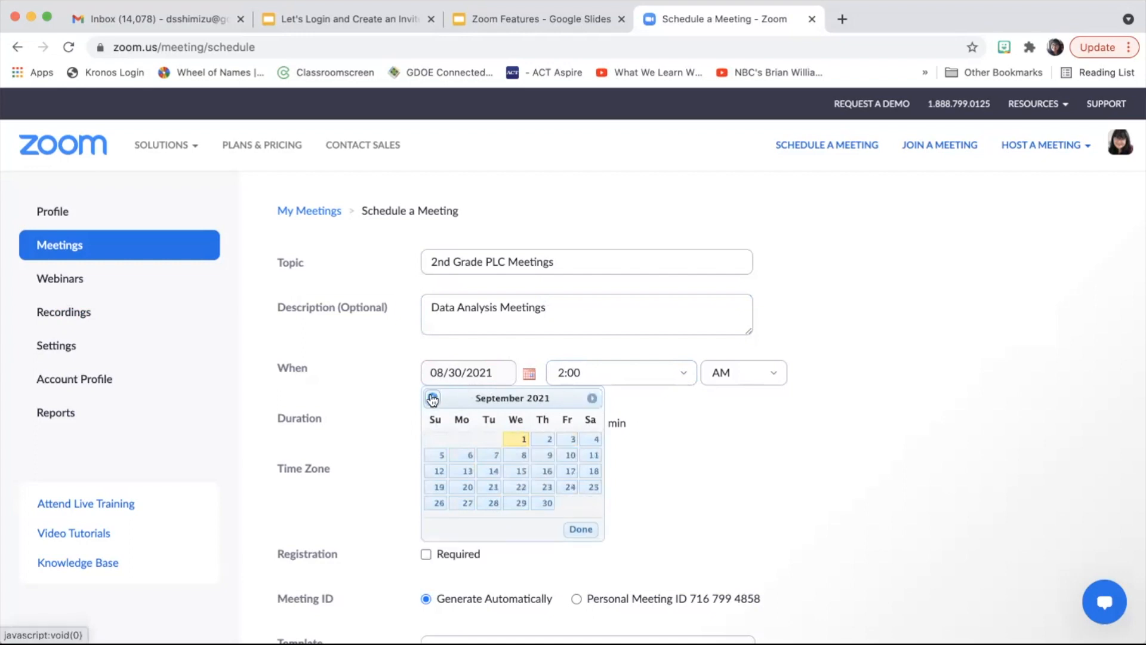
pyautogui.click(433, 398)
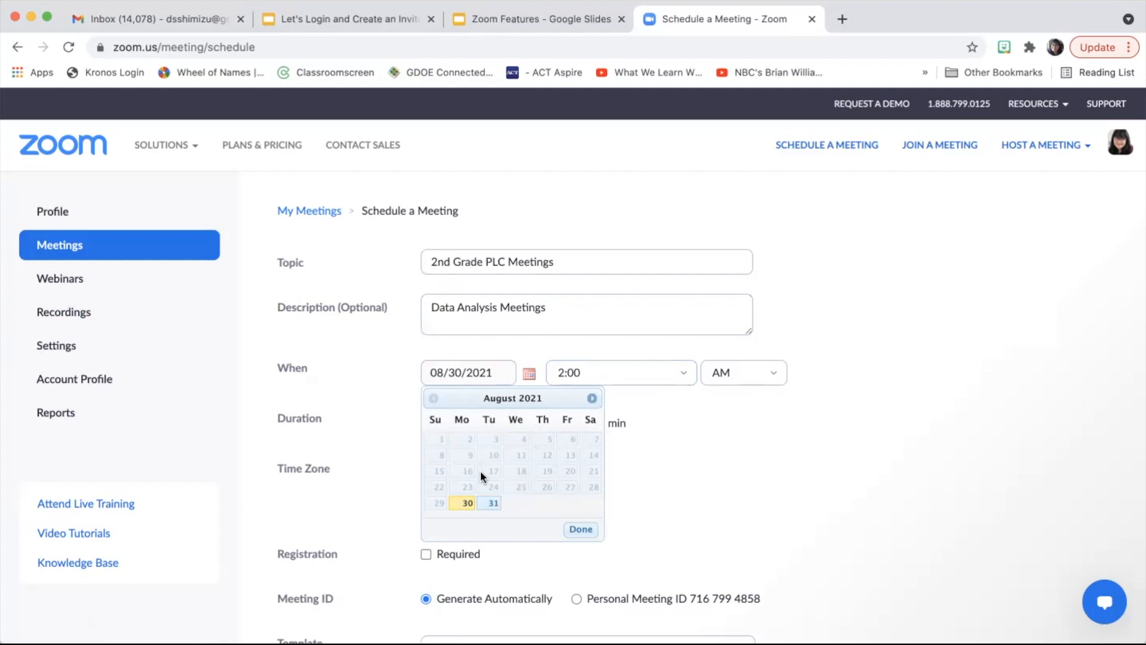
pyautogui.click(491, 504)
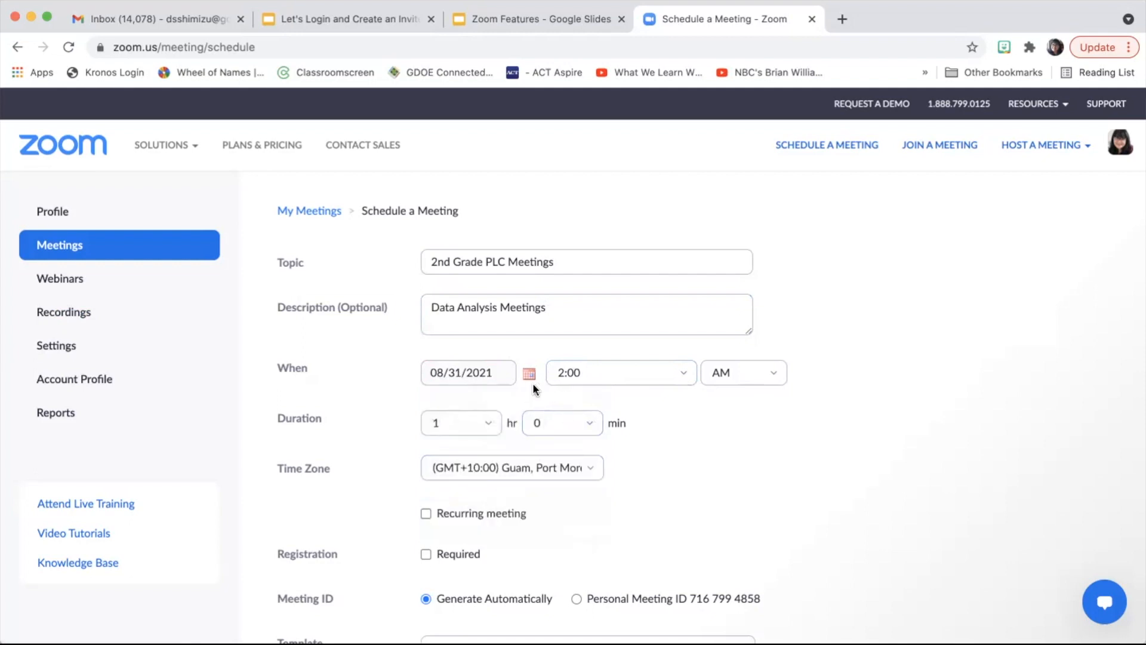
# Step: Set the meeting start time to 3:30 PM
pyautogui.click(683, 376)
pyautogui.scroll(1, 633, 443)
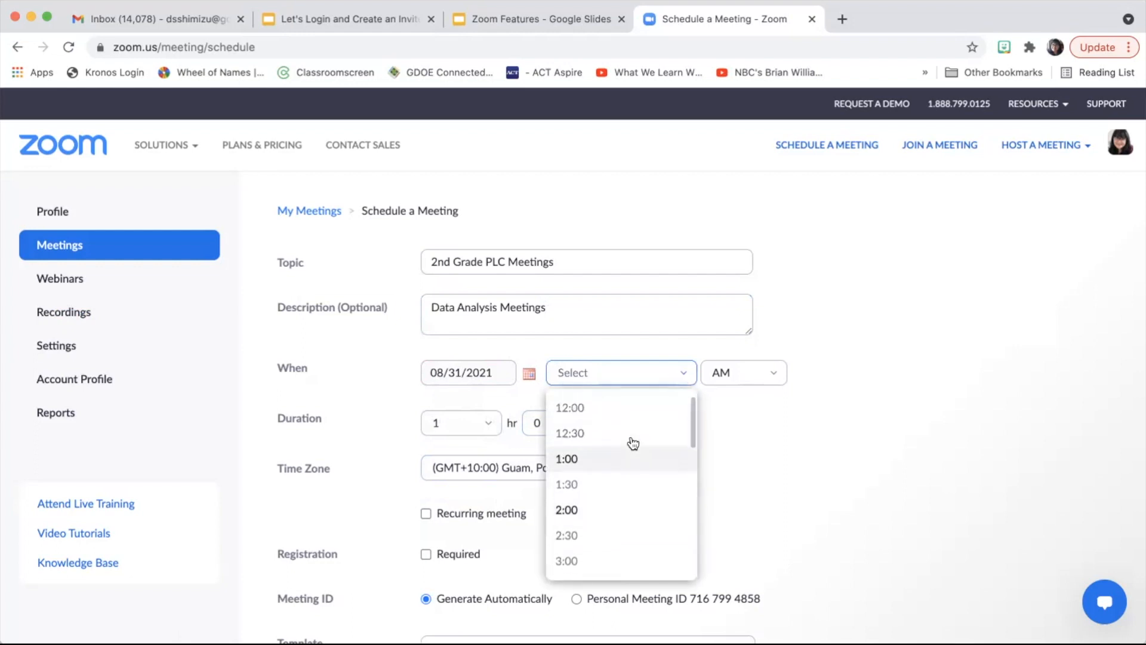
pyautogui.scroll(1, 633, 443)
pyautogui.scroll(-2, 633, 443)
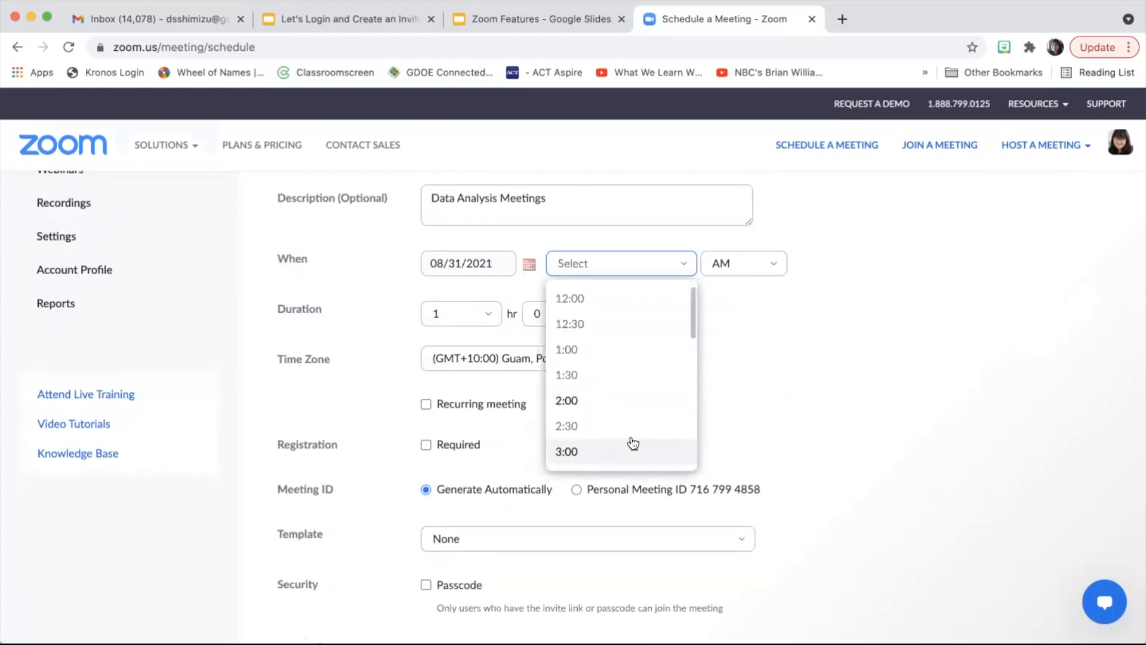
pyautogui.scroll(-3, 633, 391)
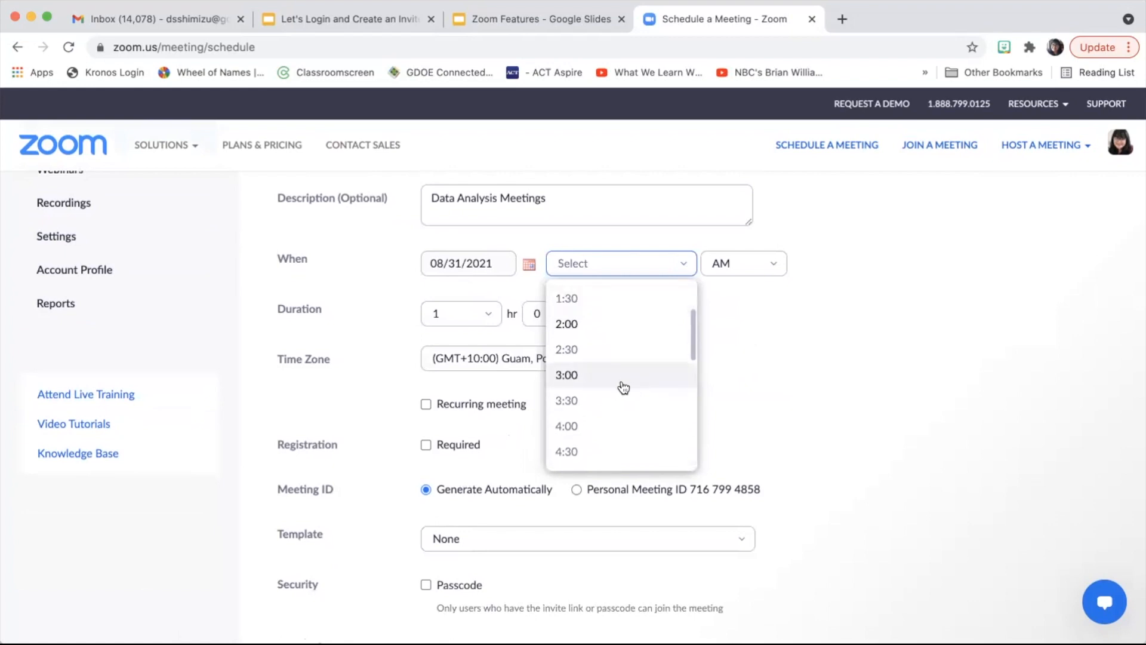
pyautogui.click(618, 400)
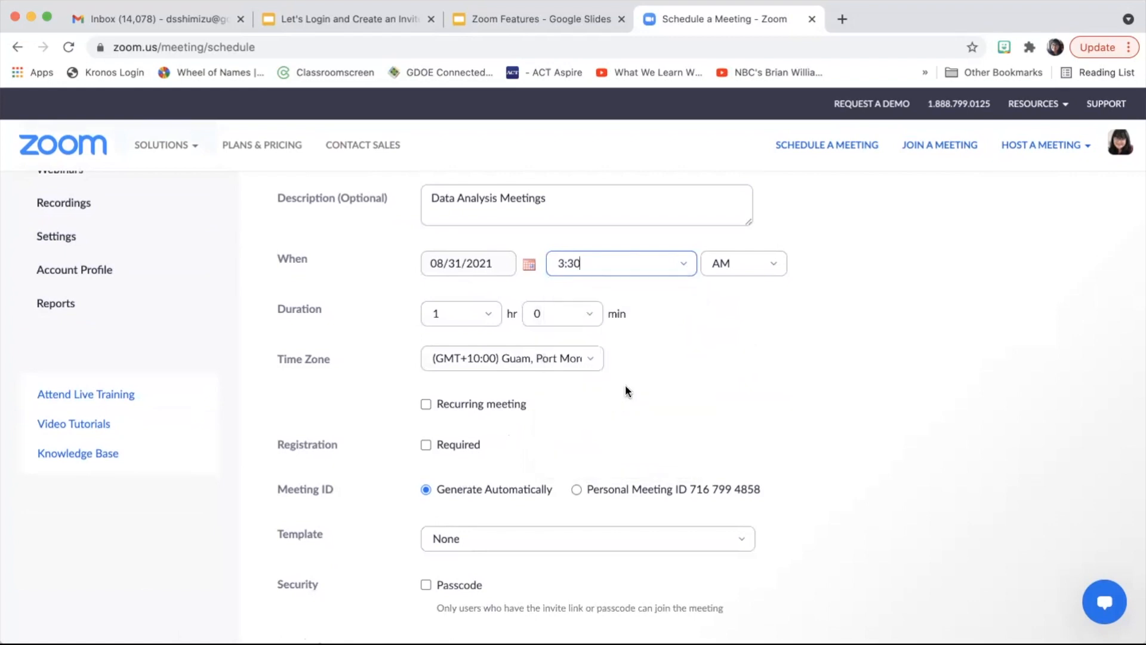
pyautogui.click(769, 266)
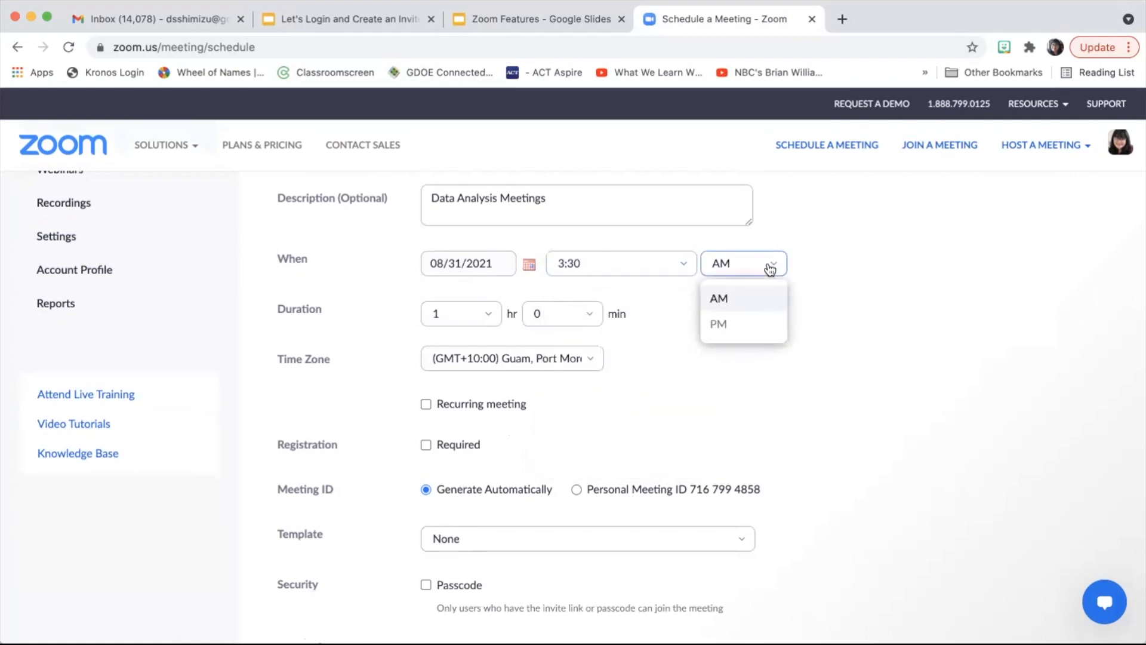
pyautogui.click(722, 325)
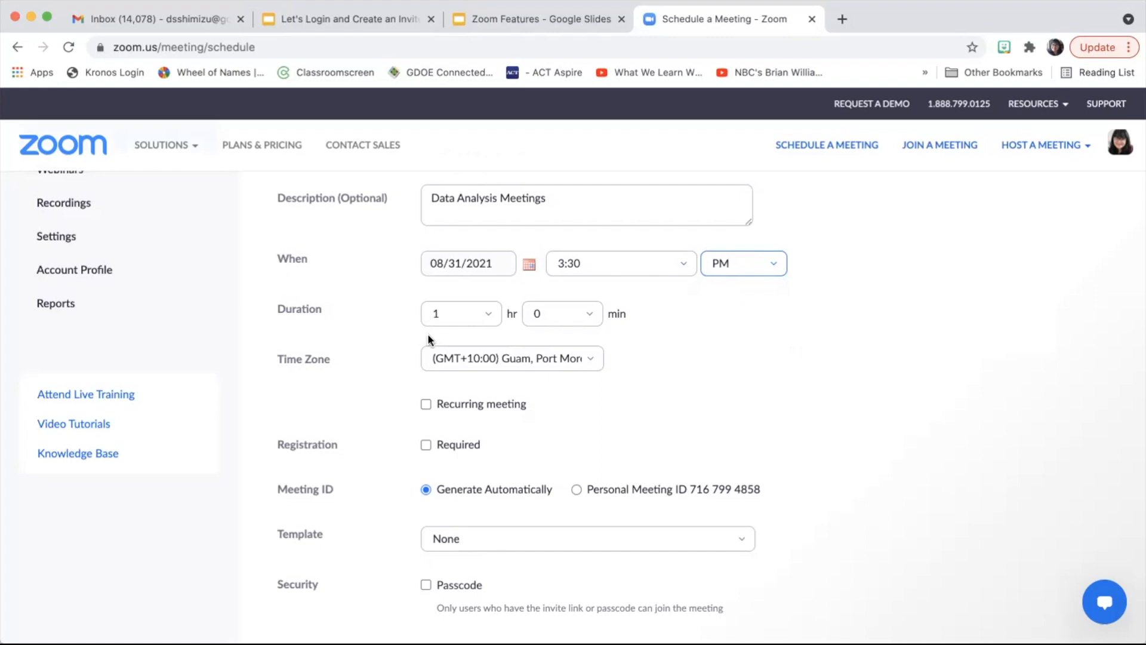
pyautogui.click(487, 316)
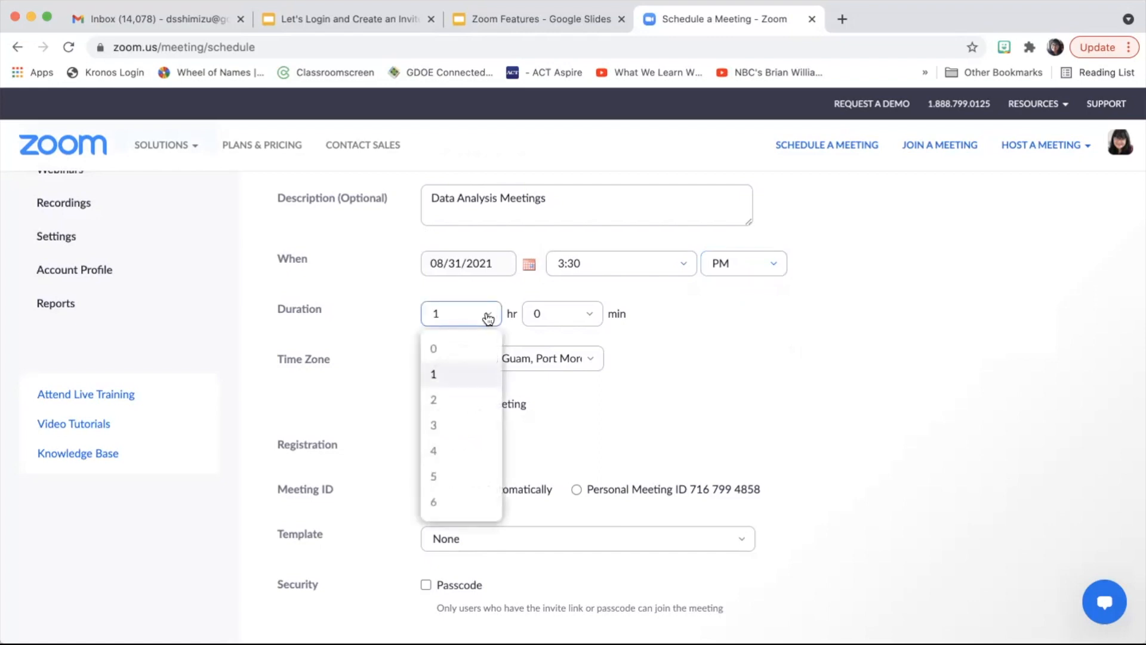
# Step: Make the duration 1 hr 15 min and check the GMT+10:00 Guam, Port Moresby time zone
pyautogui.click(463, 380)
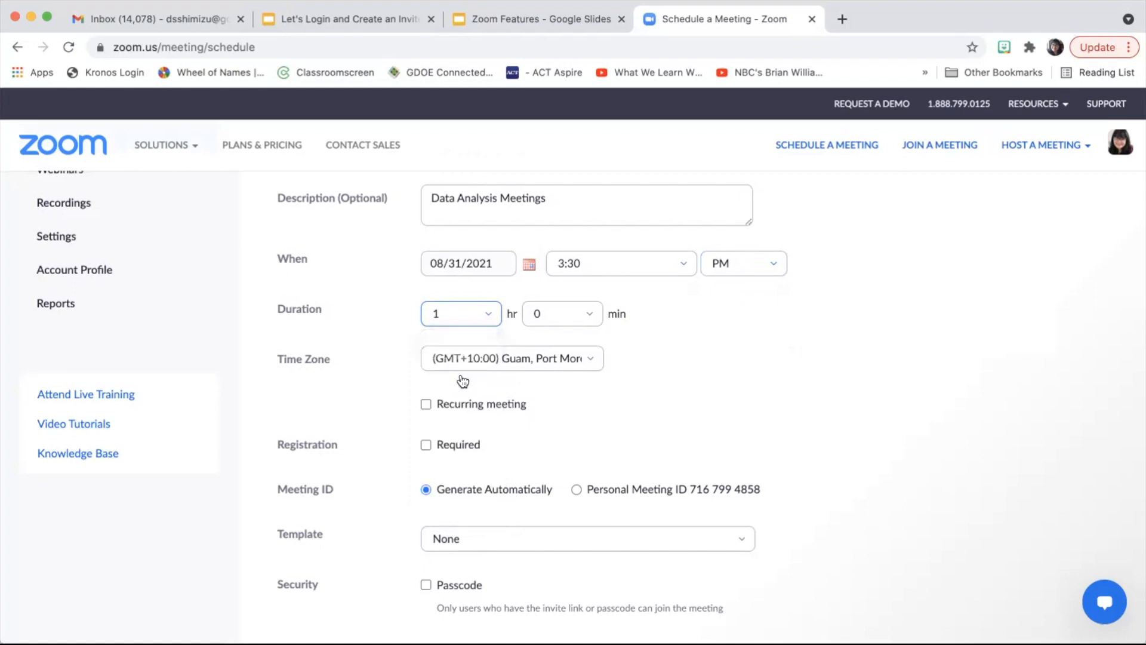
pyautogui.click(590, 321)
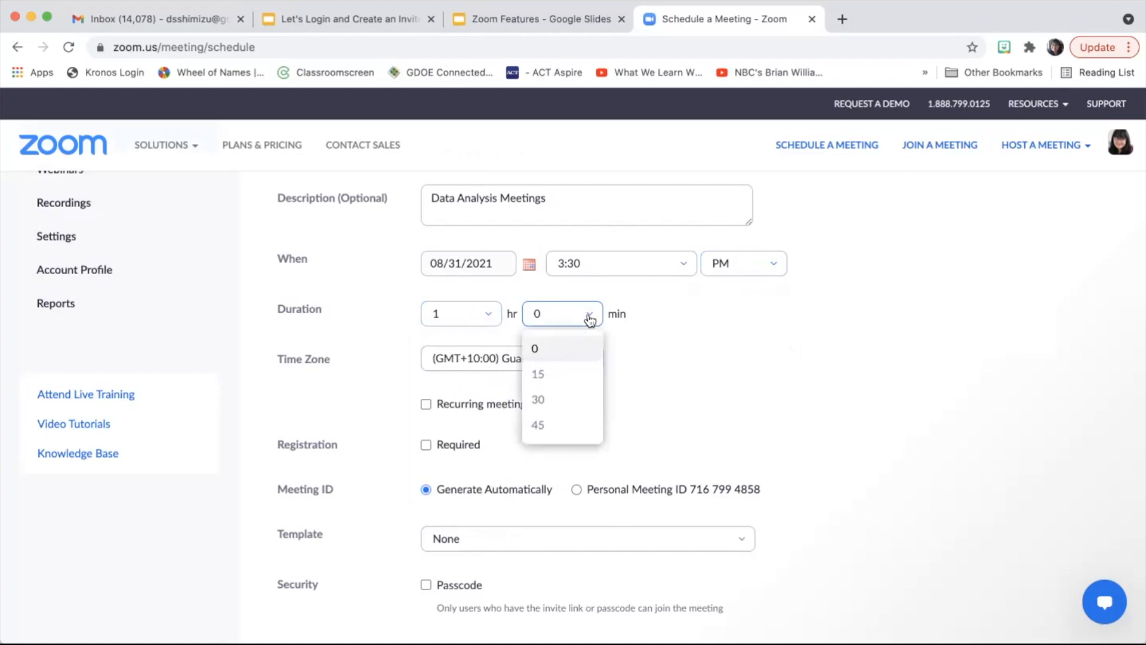
pyautogui.click(571, 377)
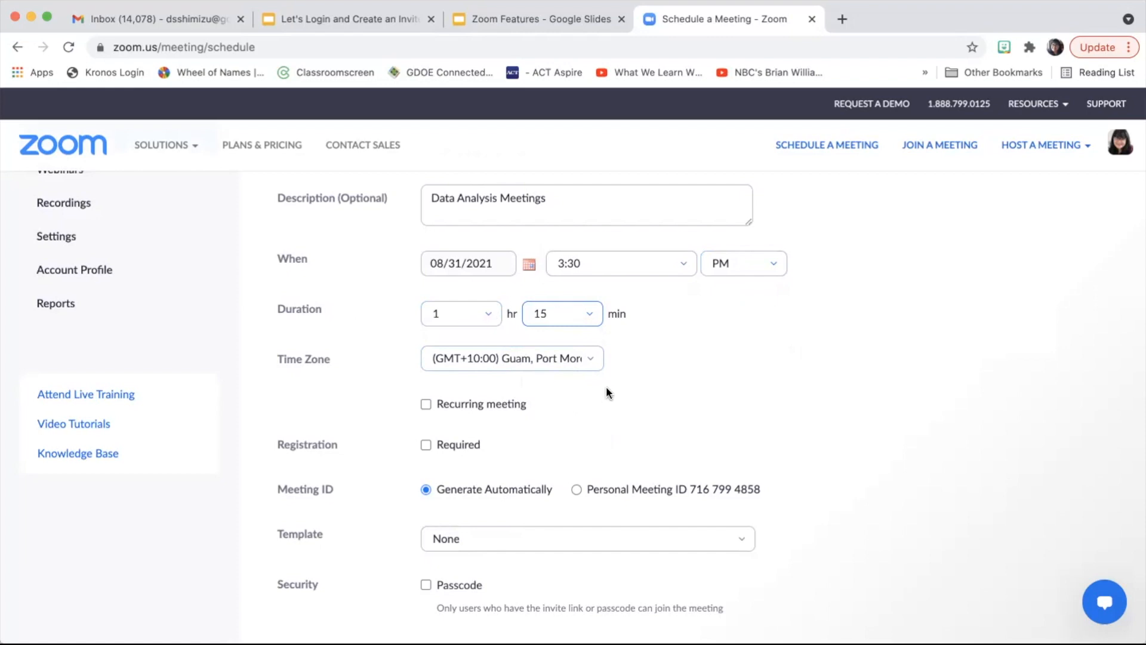
pyautogui.click(592, 362)
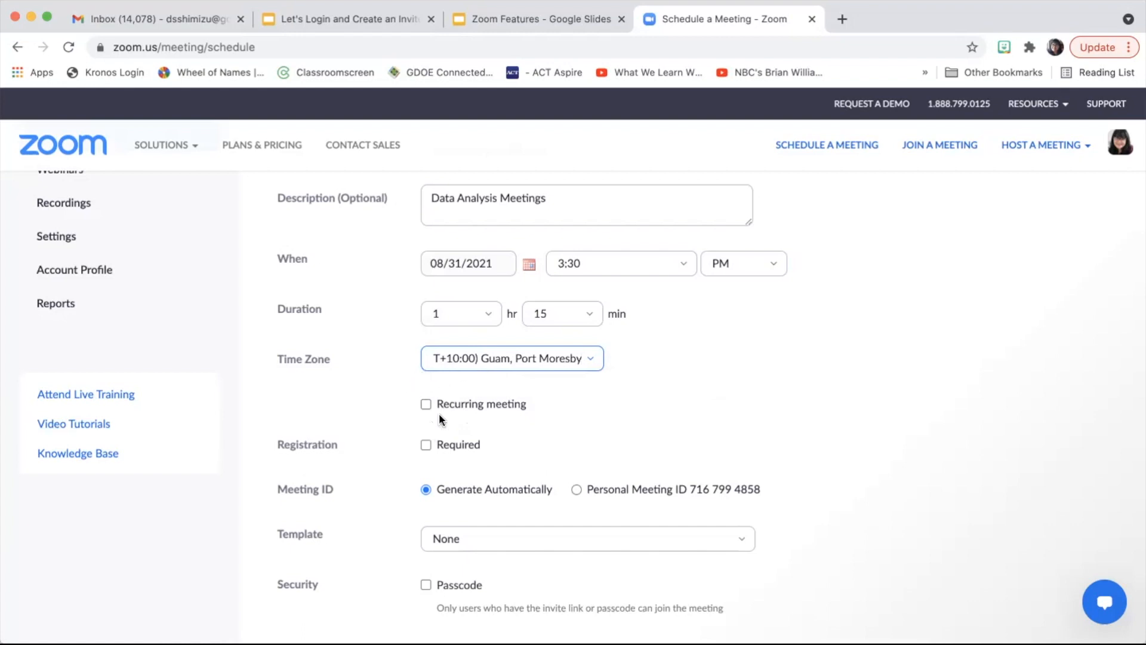
# Step: Make the meeting recur every 1 week on Tuesday and Thursday
pyautogui.click(425, 404)
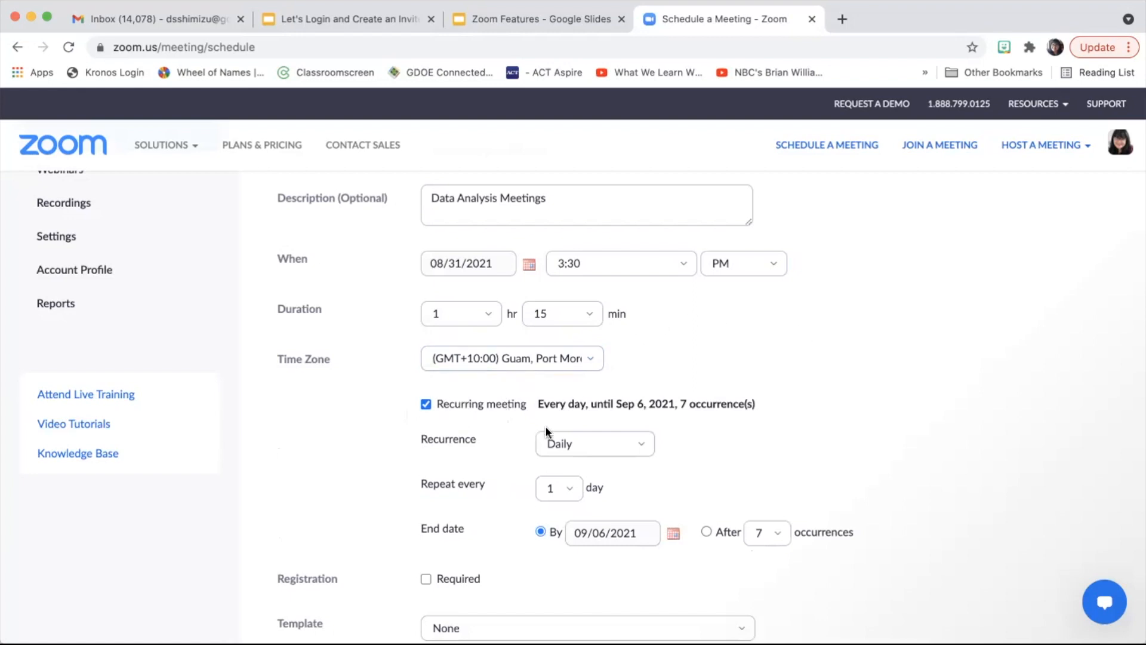
pyautogui.click(638, 449)
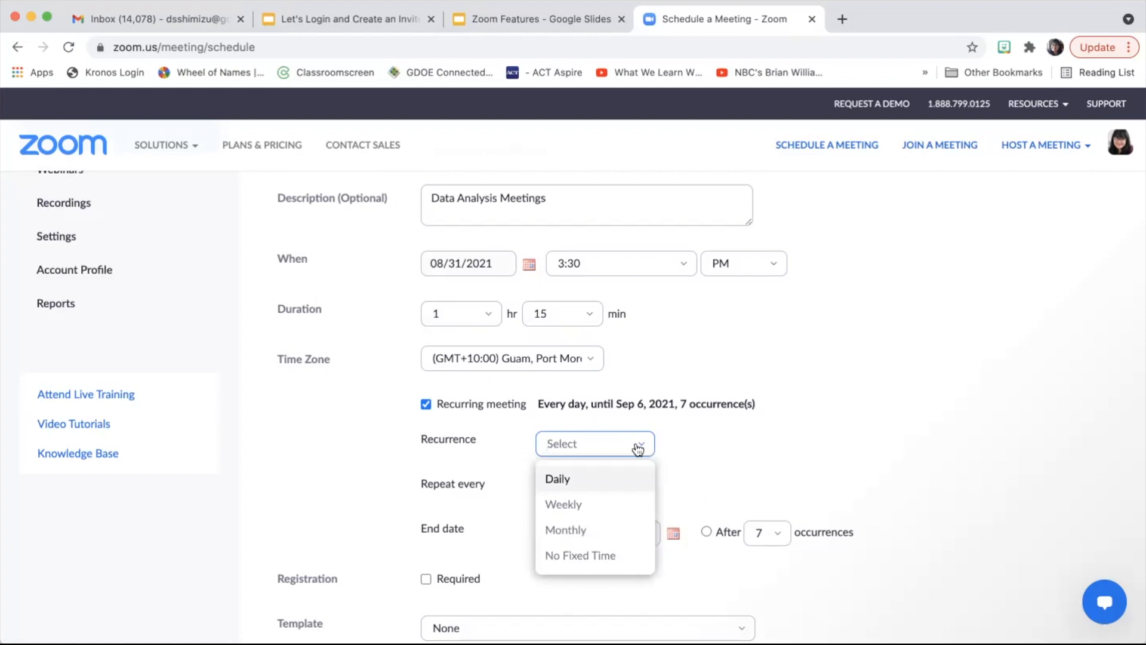
pyautogui.click(599, 506)
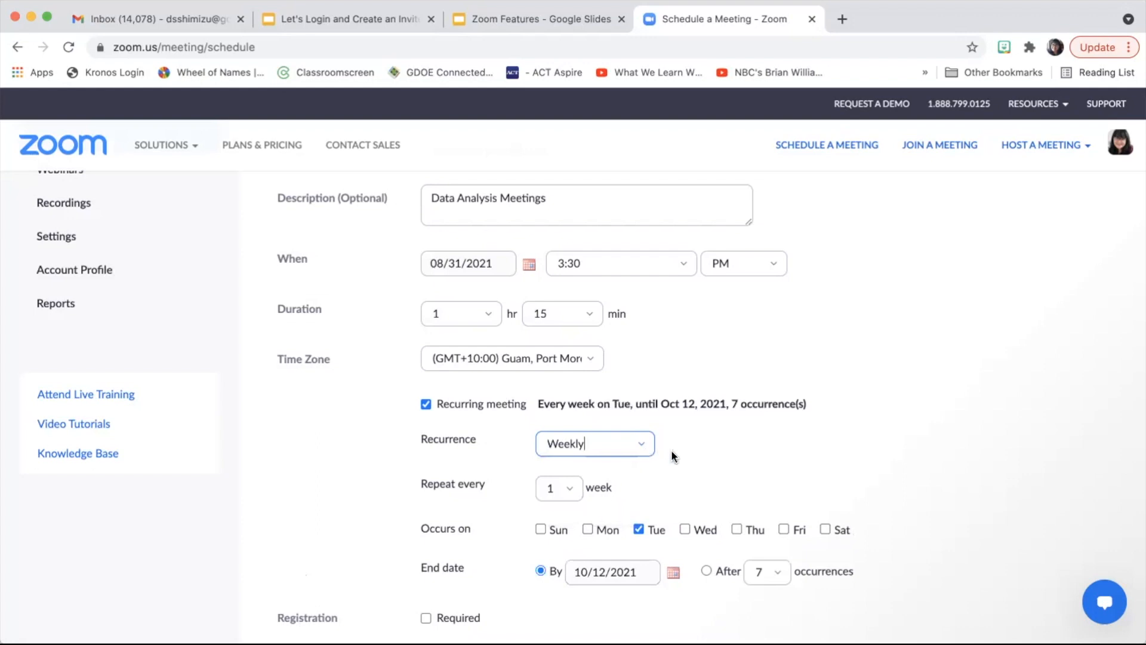
pyautogui.scroll(-3, 671, 454)
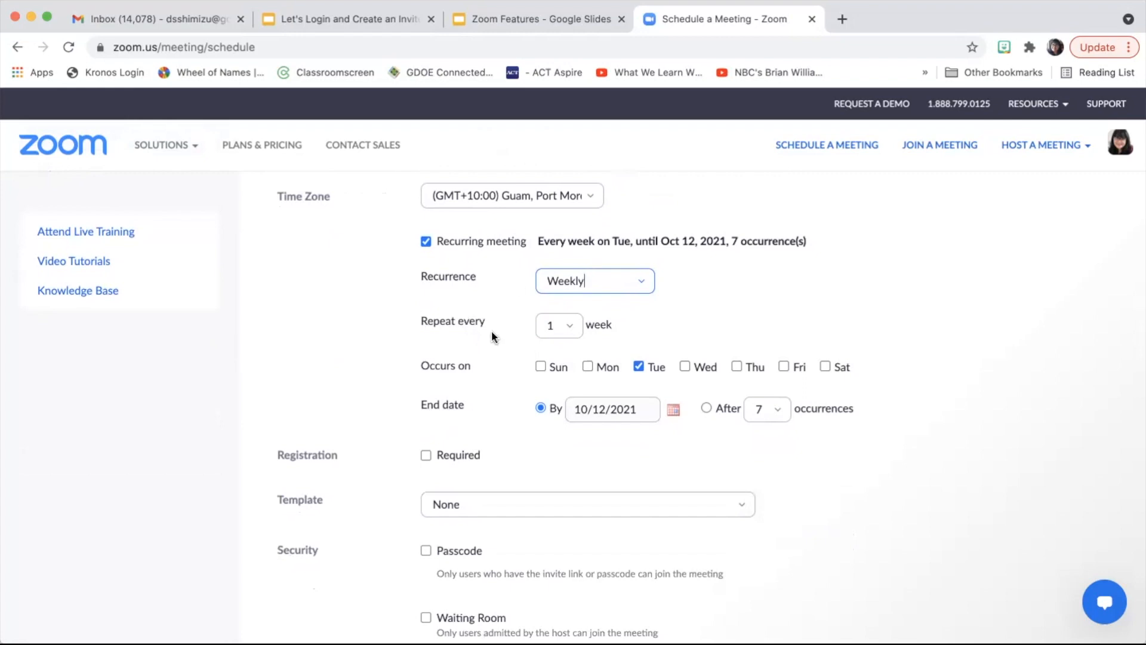
pyautogui.click(570, 328)
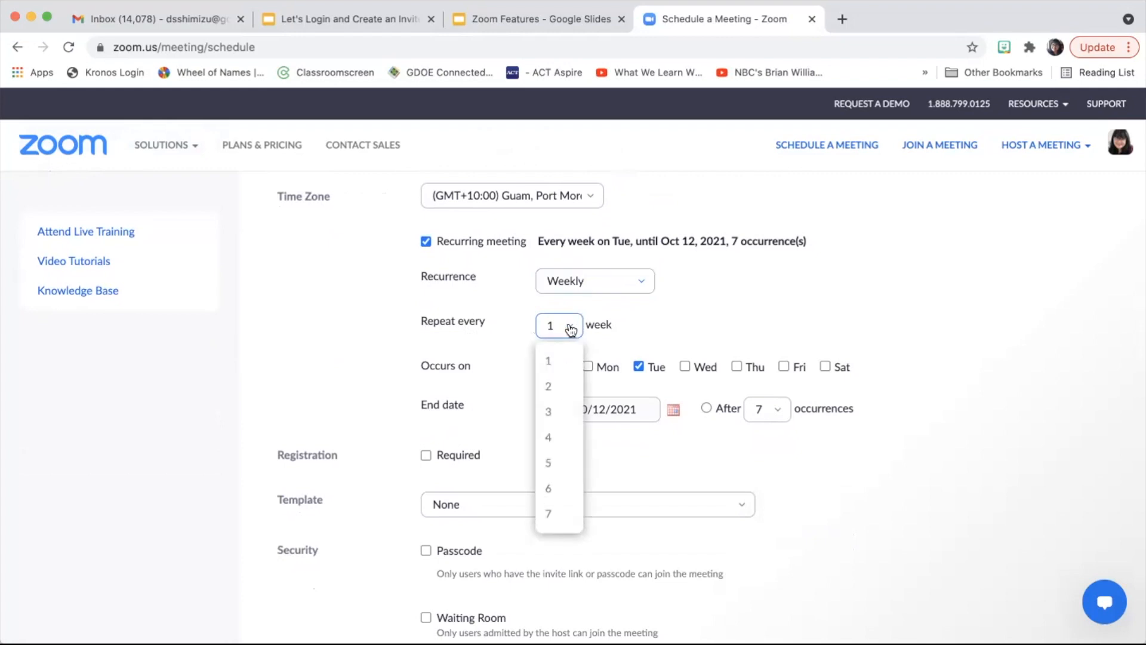
pyautogui.click(550, 363)
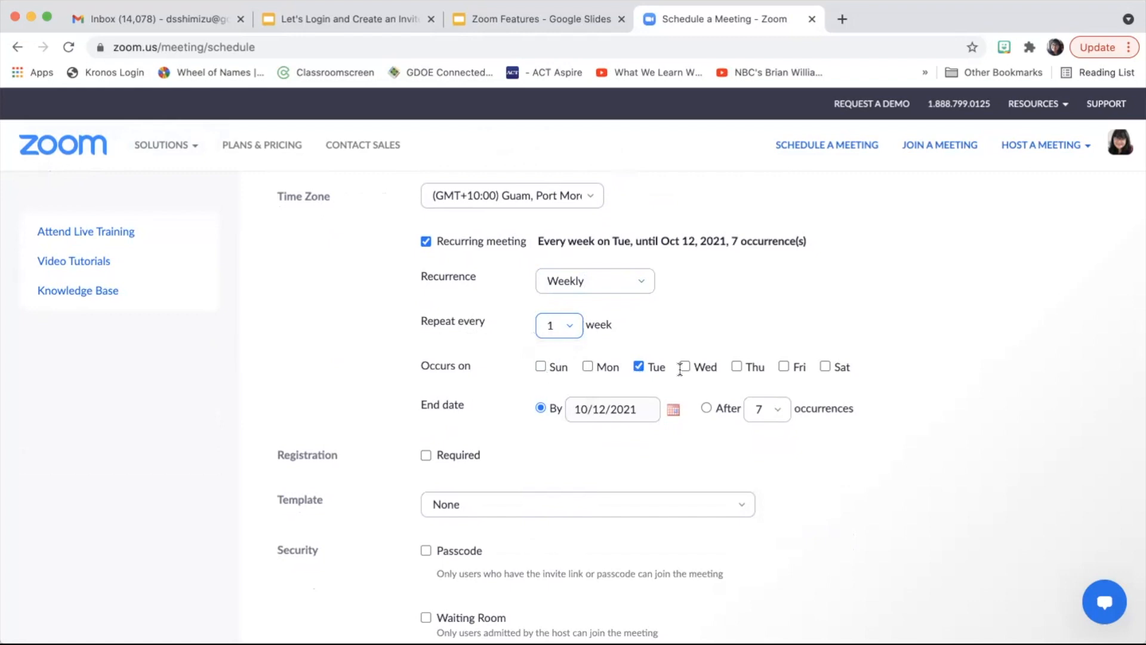
pyautogui.click(736, 366)
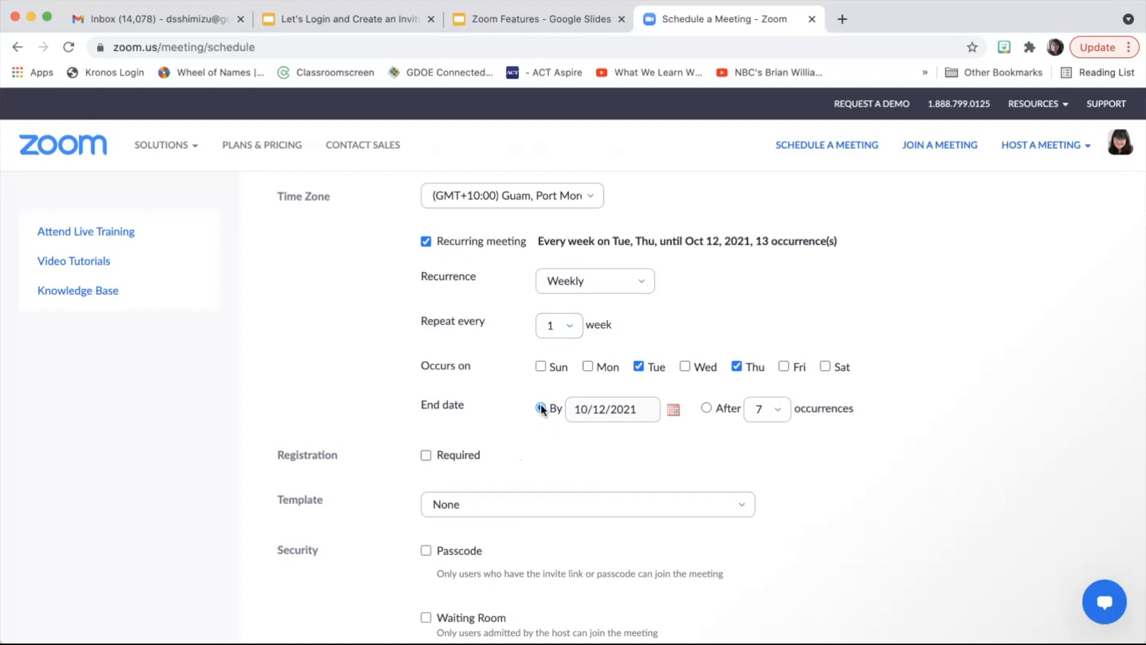
# Step: Set the recurrence end date to December 16, 2021
pyautogui.click(674, 411)
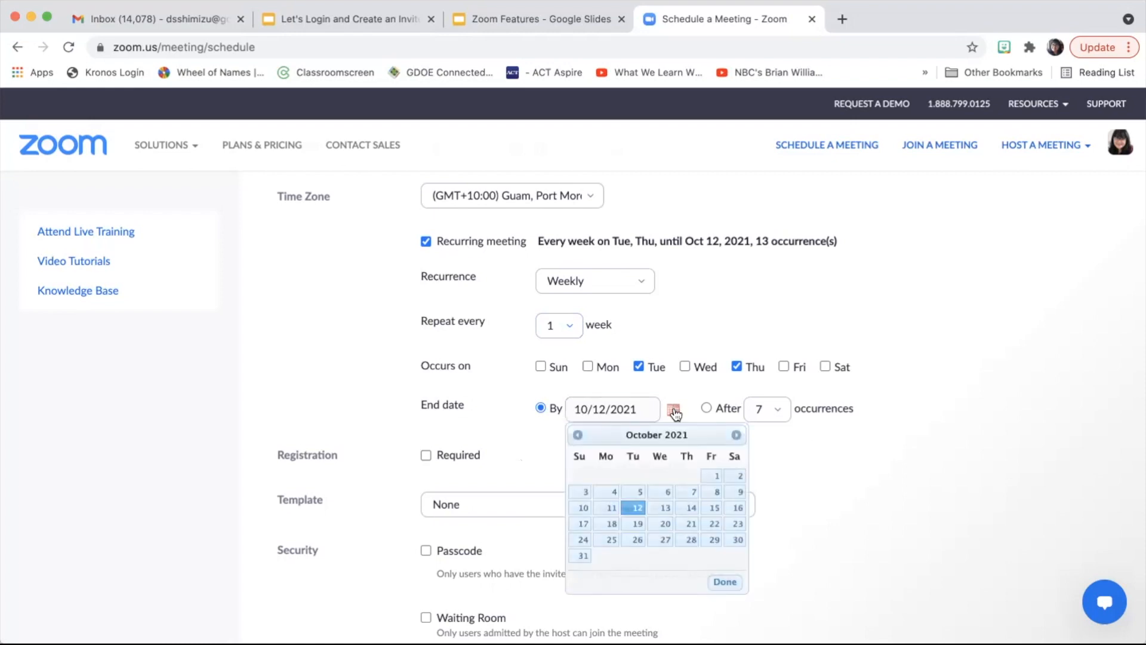
pyautogui.click(738, 439)
pyautogui.click(738, 437)
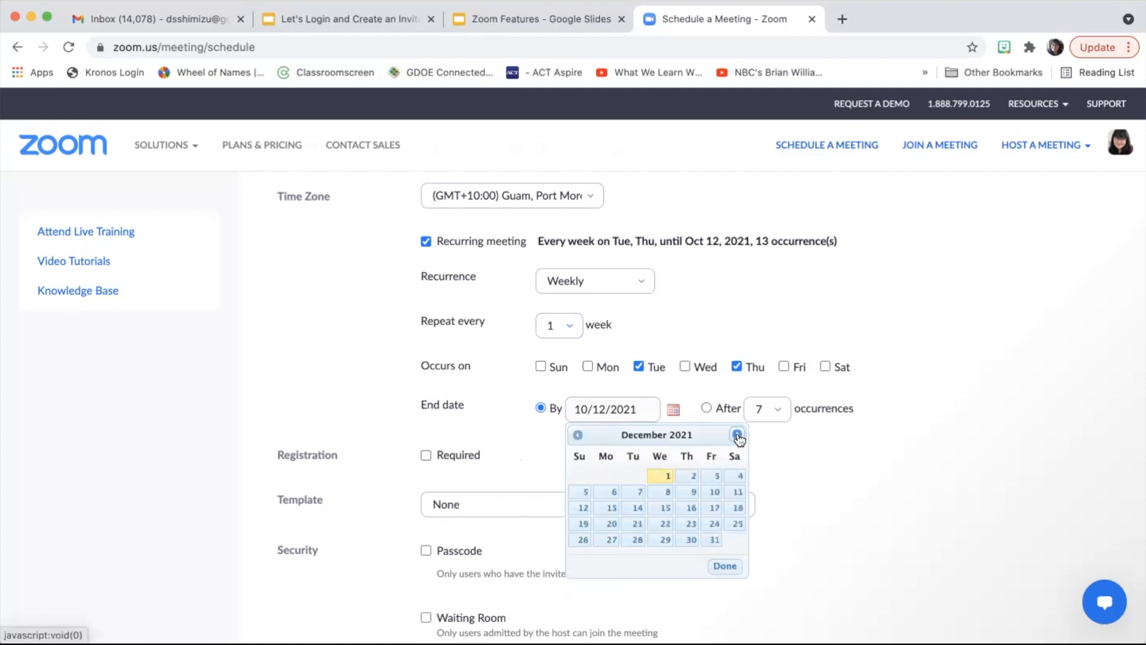
pyautogui.click(691, 509)
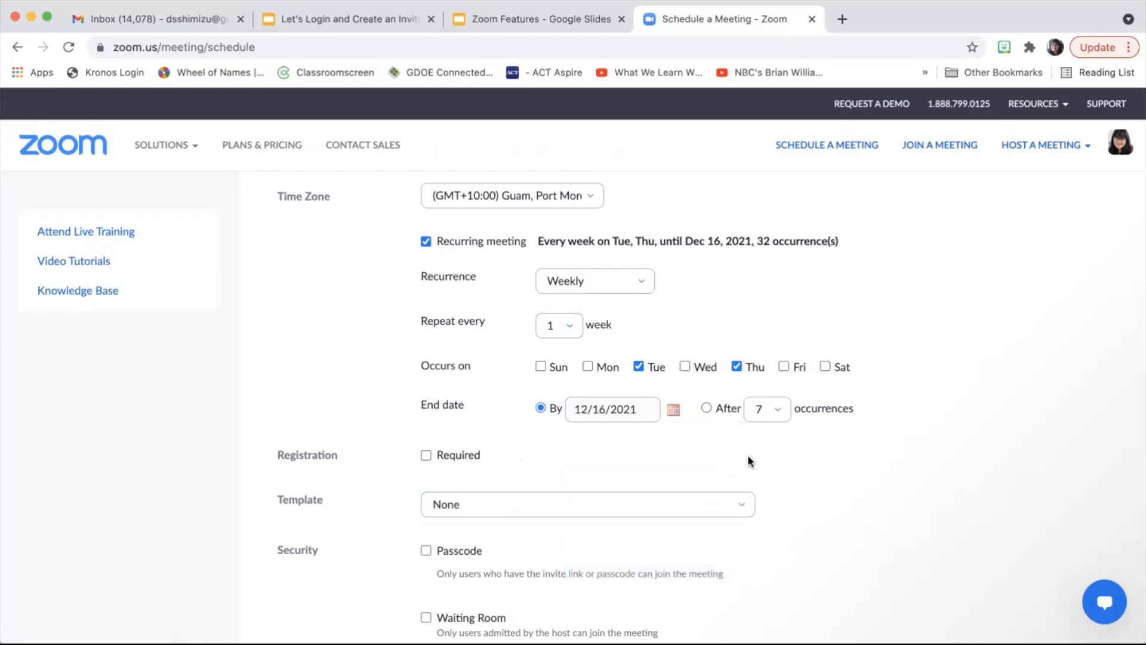
# Step: Try ending after a number of occurrences, then revert to ending by December 16
pyautogui.click(705, 408)
pyautogui.click(776, 415)
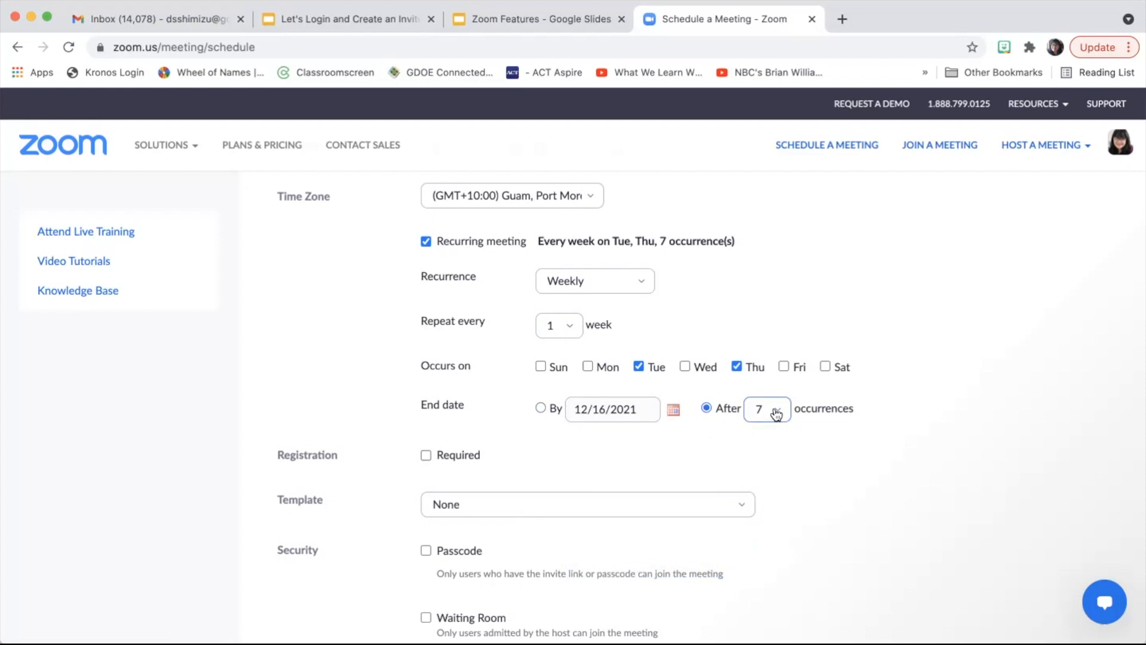
pyautogui.scroll(-4, 757, 553)
pyautogui.scroll(-2, 757, 561)
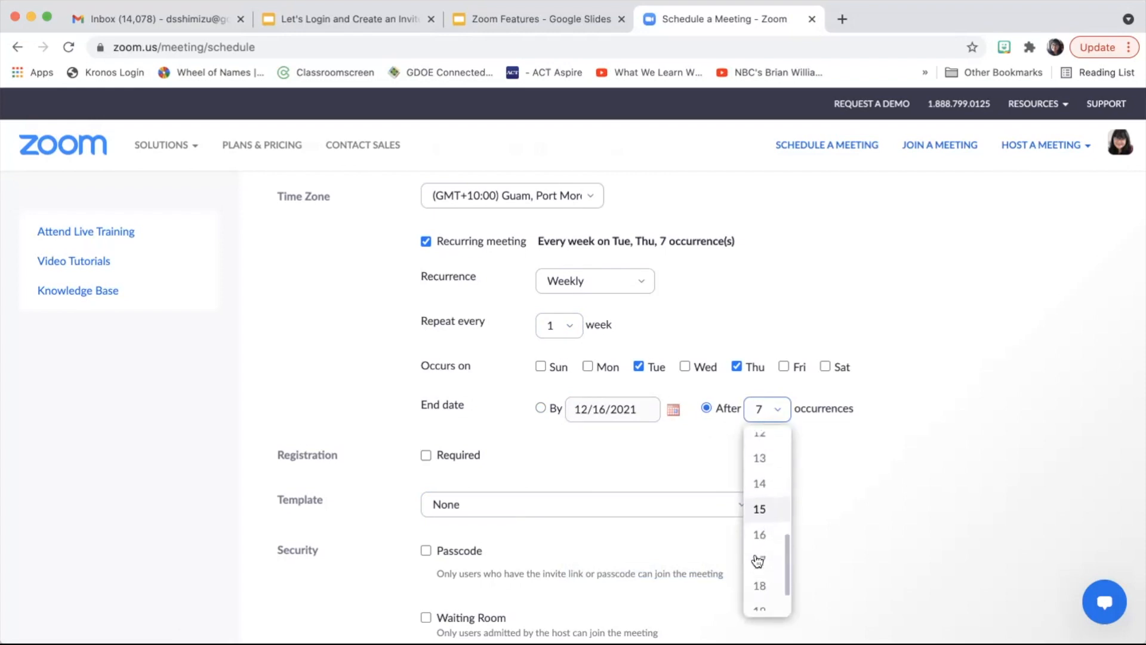
pyautogui.scroll(3, 757, 561)
pyautogui.scroll(3, 758, 561)
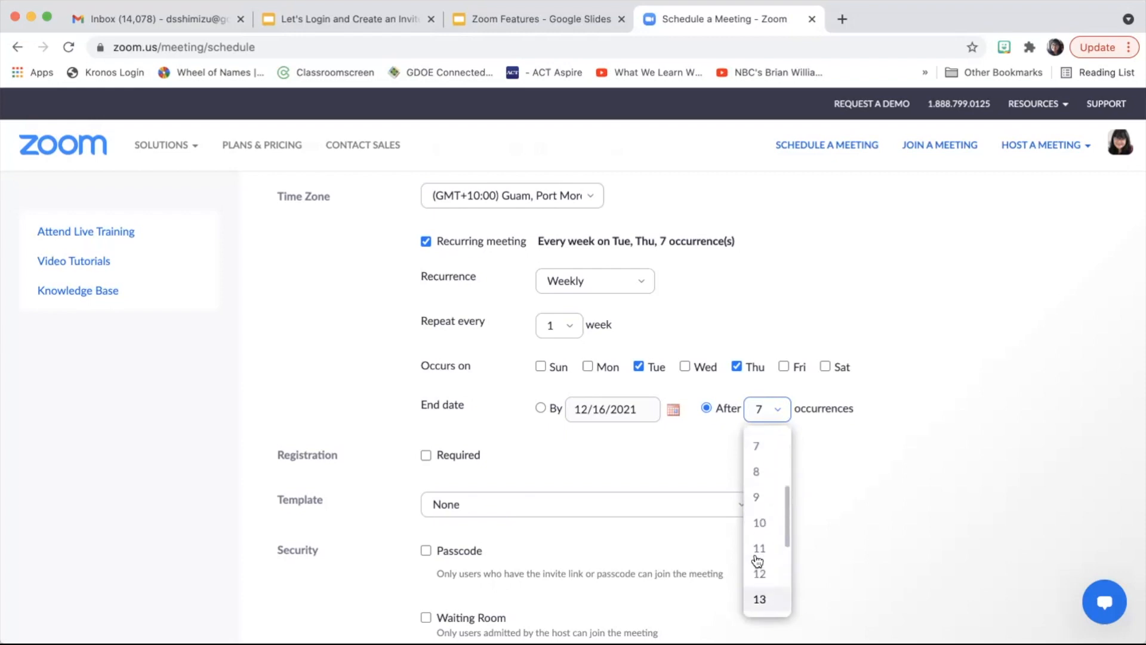
pyautogui.scroll(-4, 759, 561)
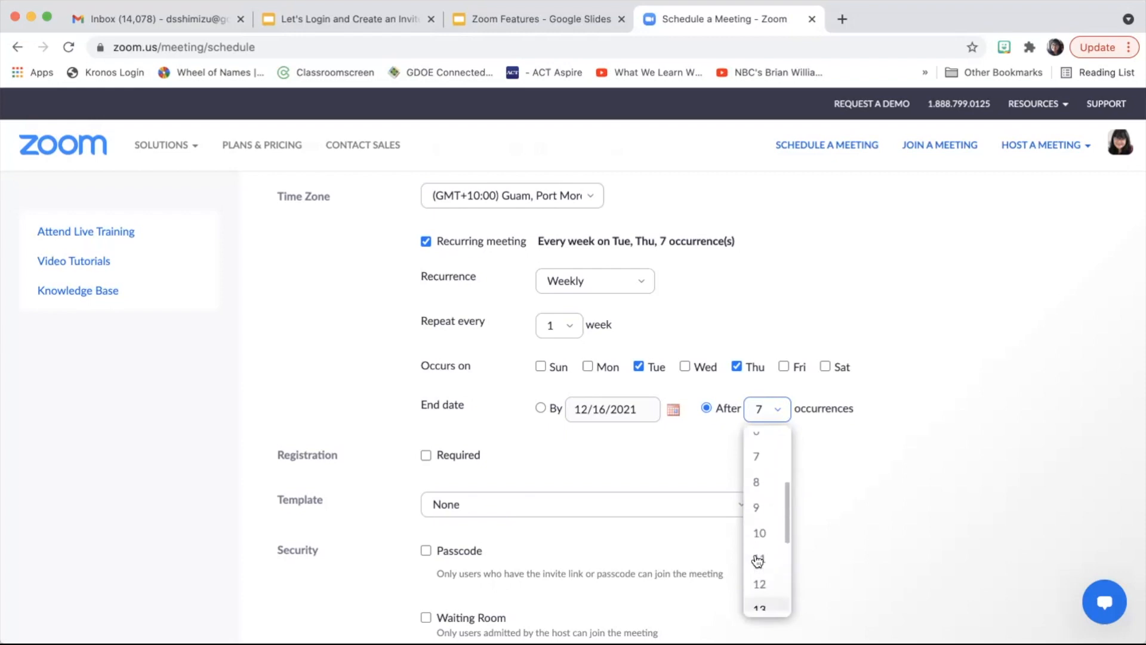
pyautogui.scroll(5, 758, 560)
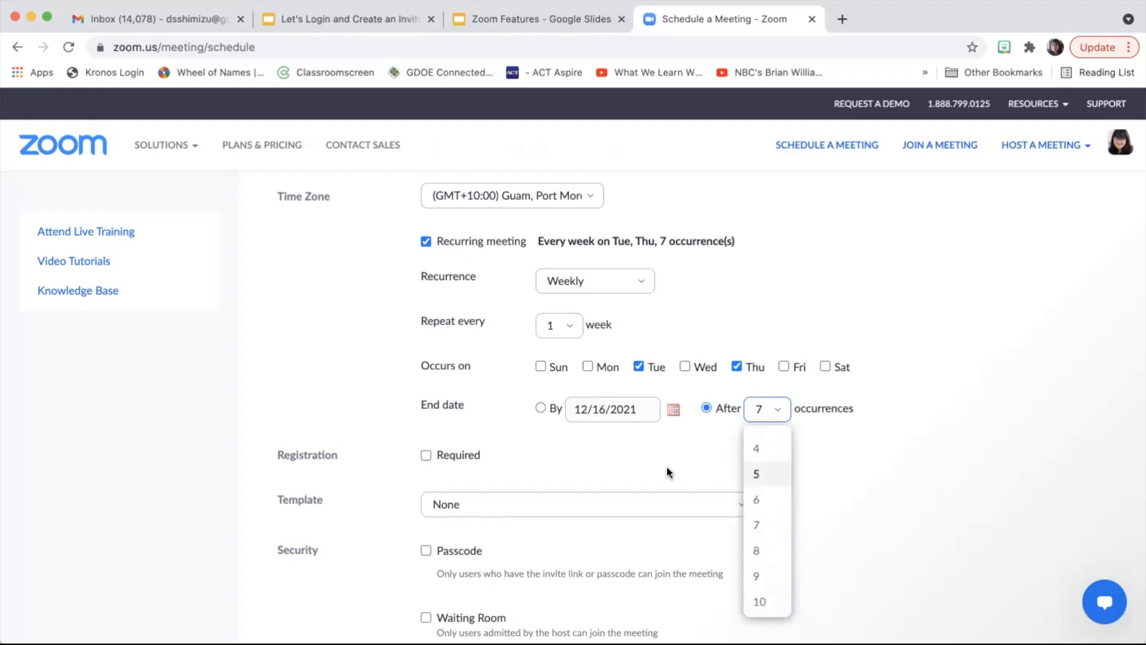
pyautogui.click(540, 407)
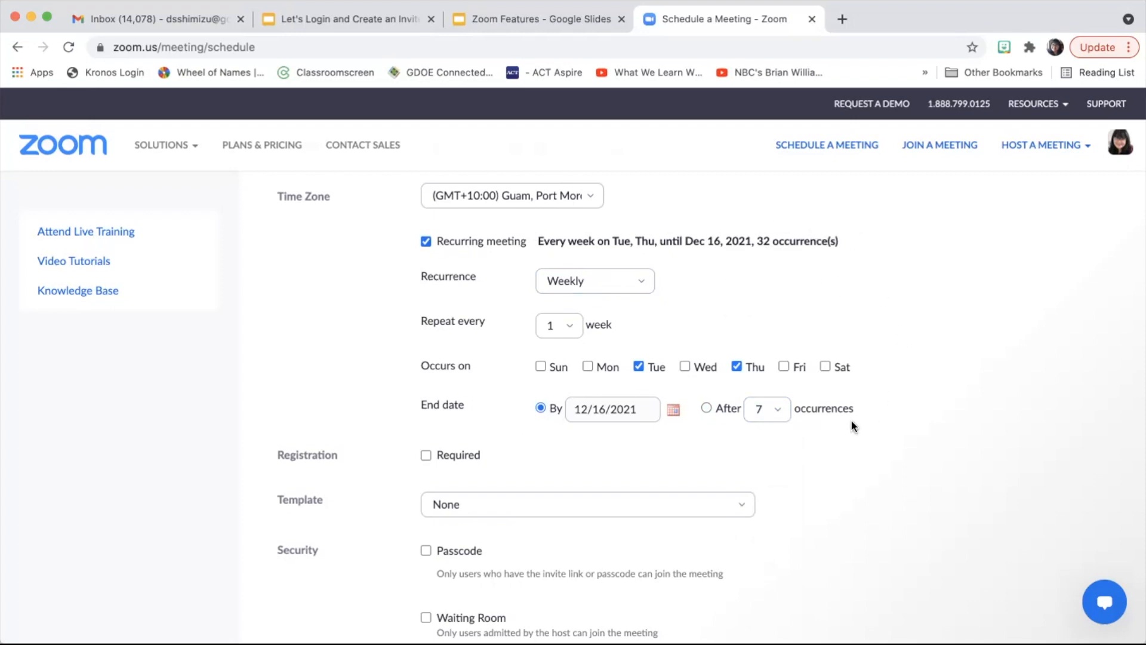
pyautogui.scroll(-3, 852, 425)
pyautogui.scroll(3, 853, 426)
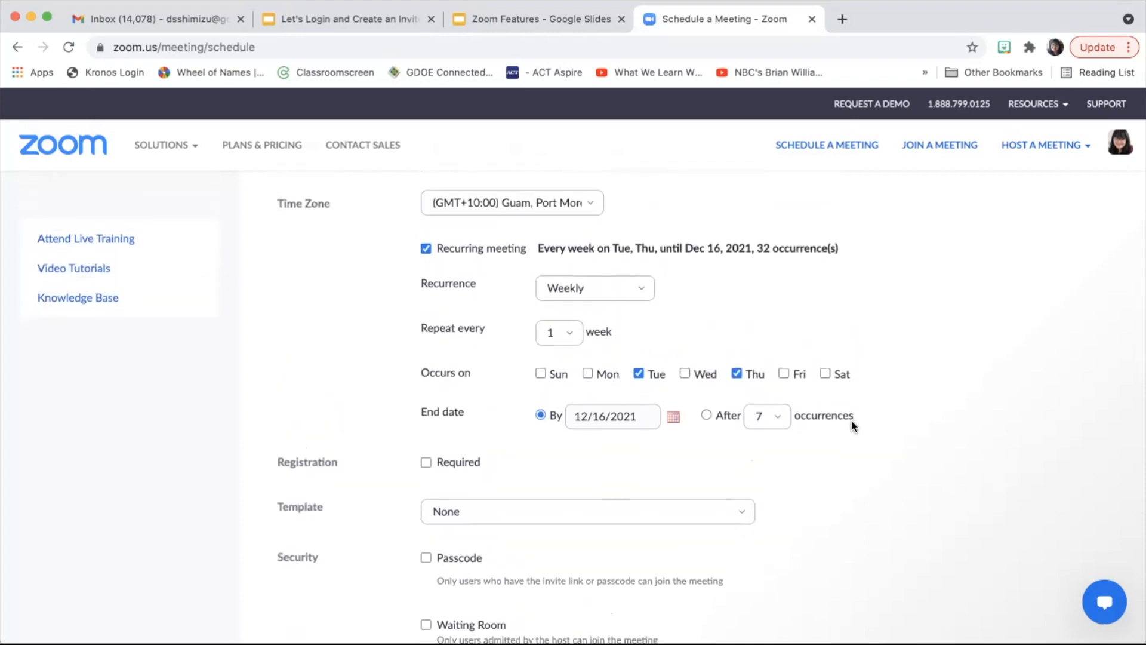
pyautogui.scroll(-2, 852, 426)
pyautogui.scroll(-3, 851, 419)
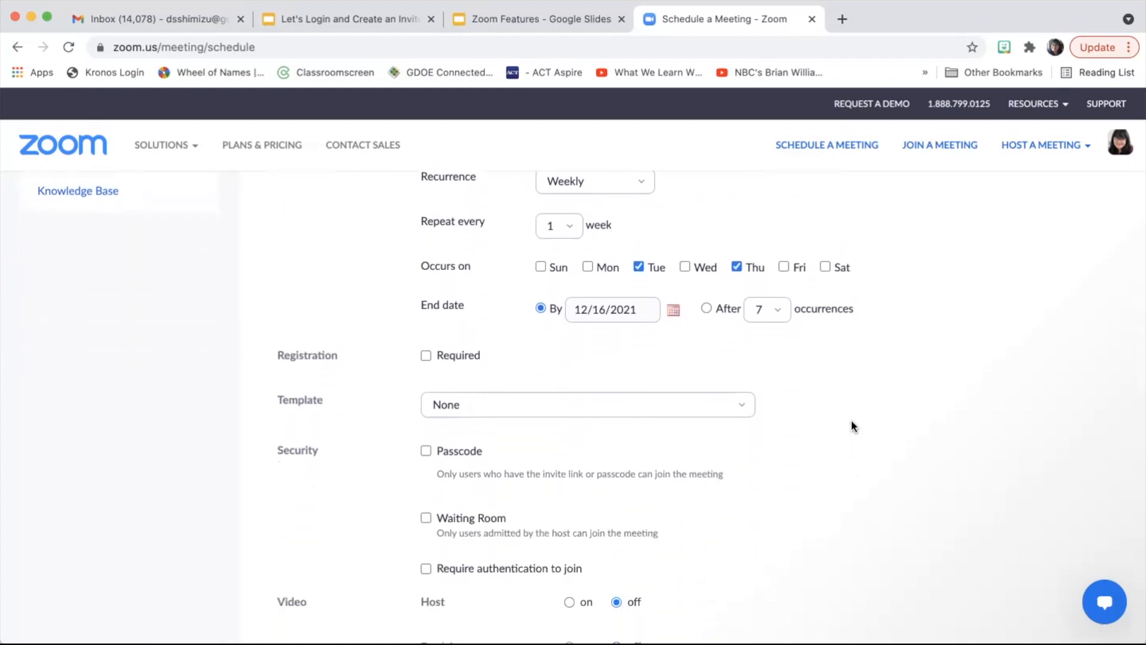
pyautogui.scroll(2, 851, 420)
pyautogui.scroll(-2, 851, 419)
pyautogui.scroll(-2, 853, 425)
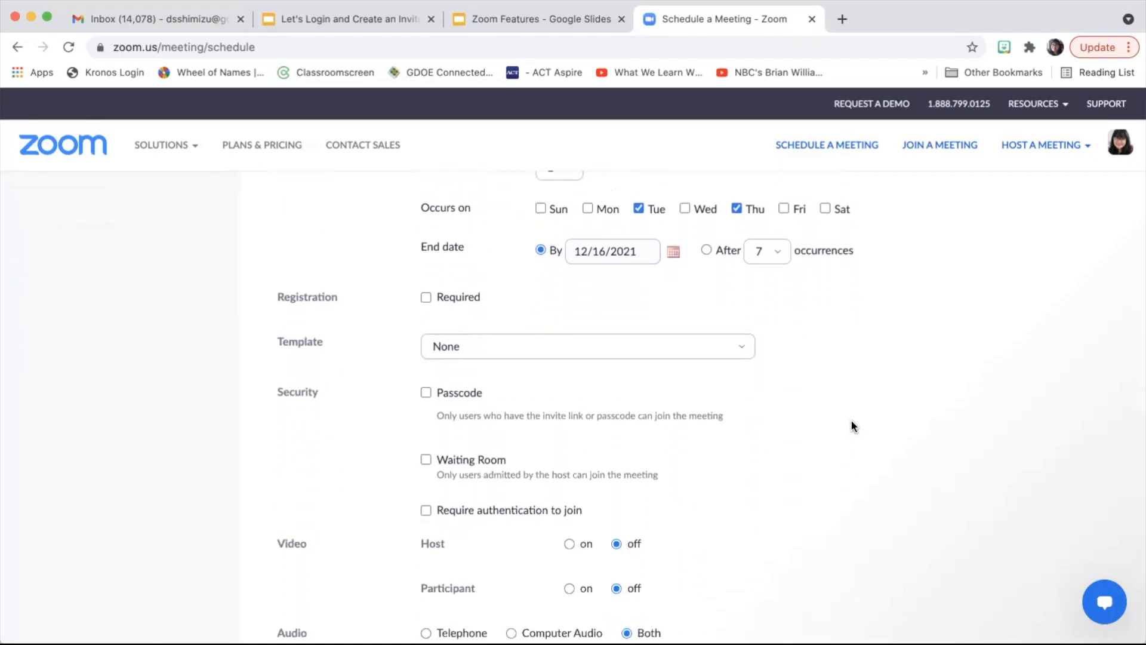
pyautogui.scroll(3, 853, 425)
pyautogui.scroll(-1, 853, 426)
pyautogui.scroll(-3, 852, 425)
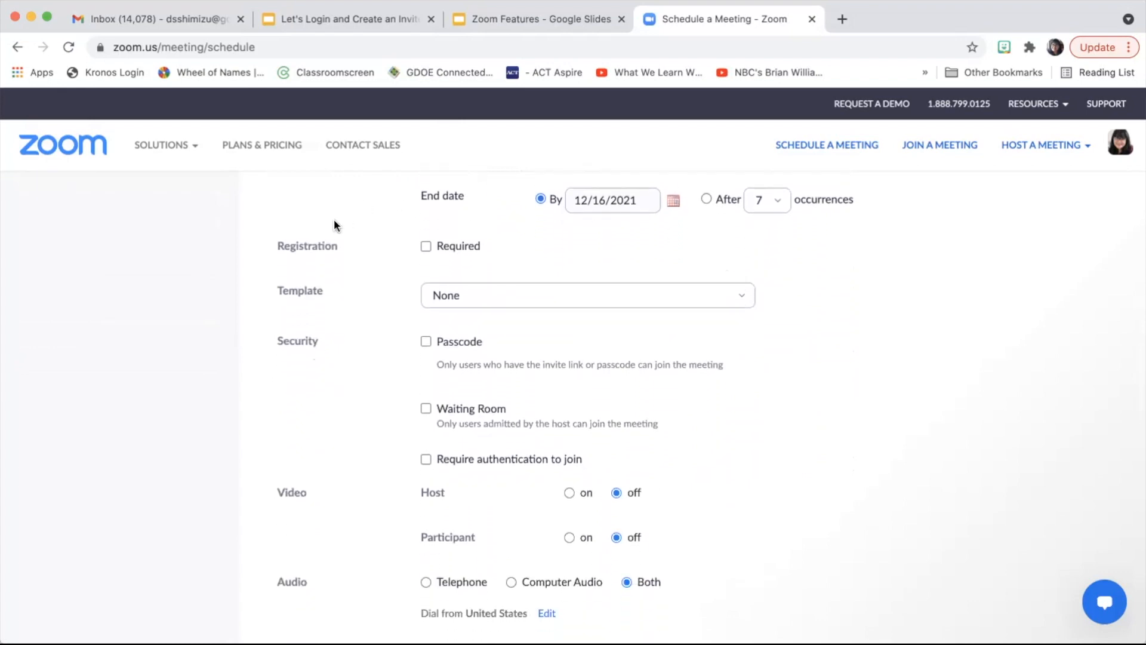
pyautogui.click(425, 247)
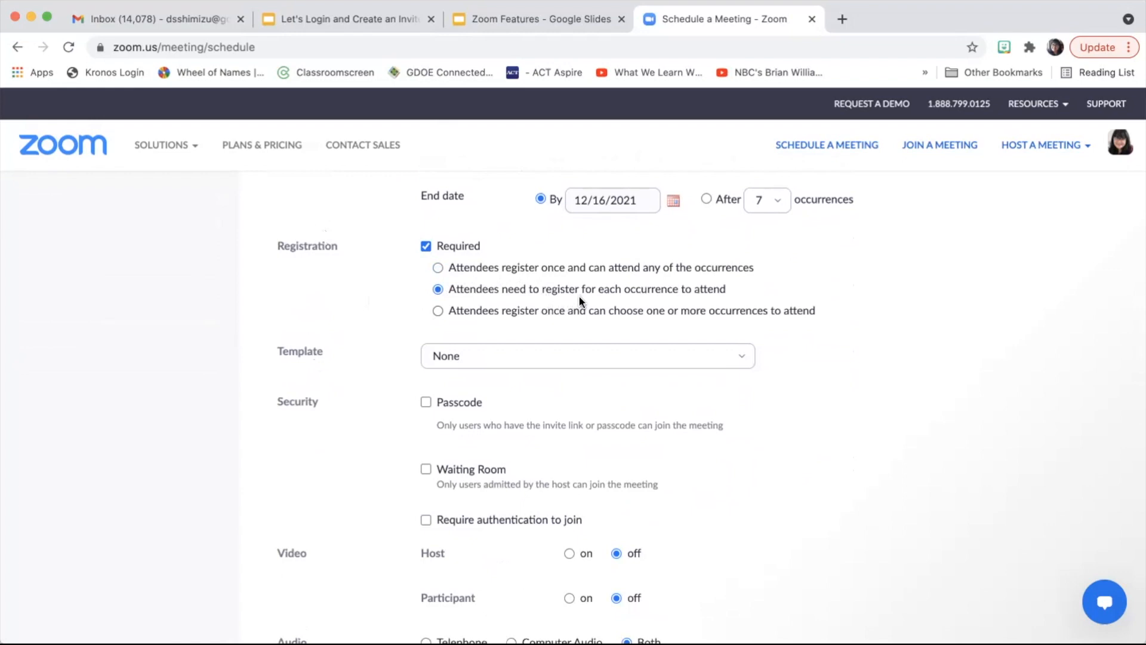
pyautogui.click(438, 311)
pyautogui.click(426, 247)
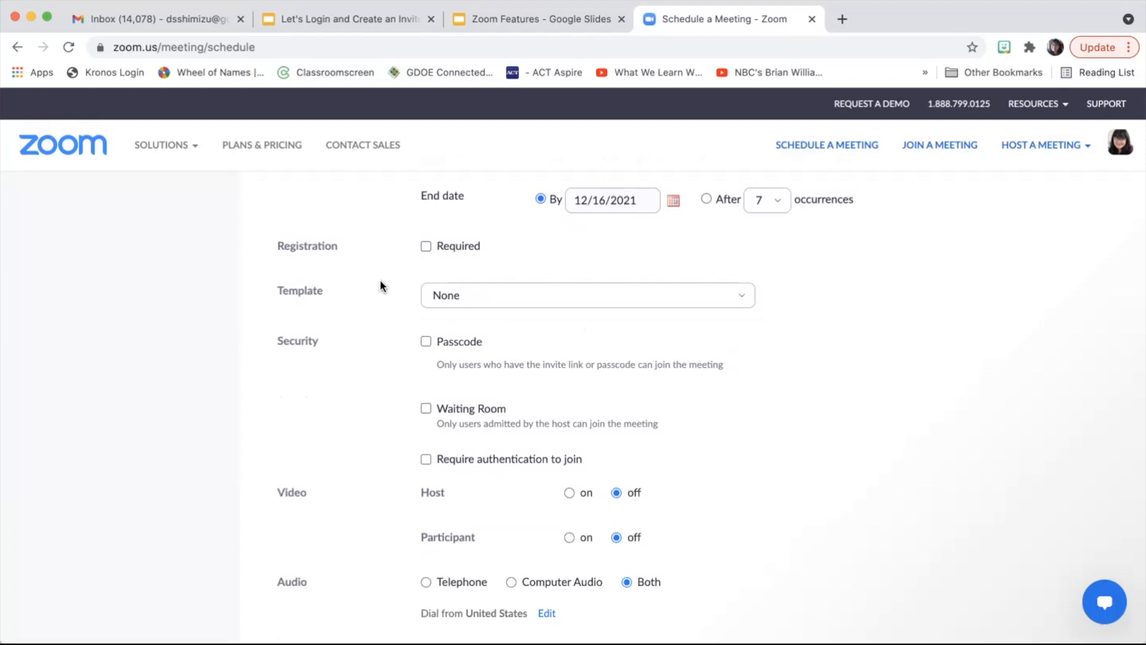
pyautogui.scroll(-1, 382, 314)
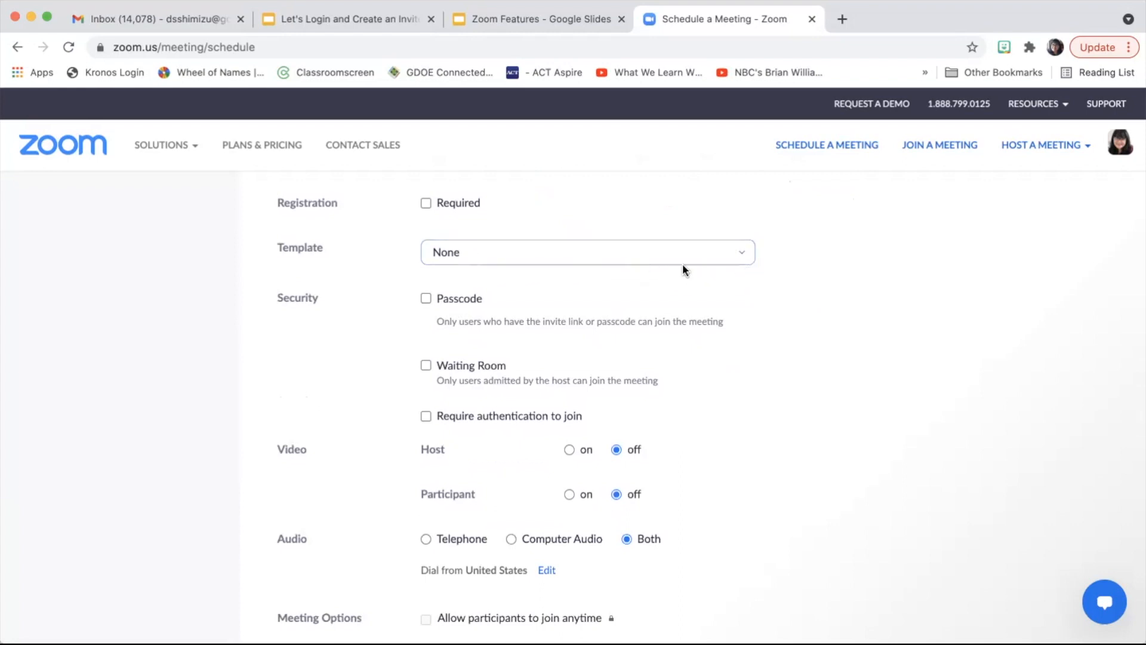
pyautogui.click(745, 255)
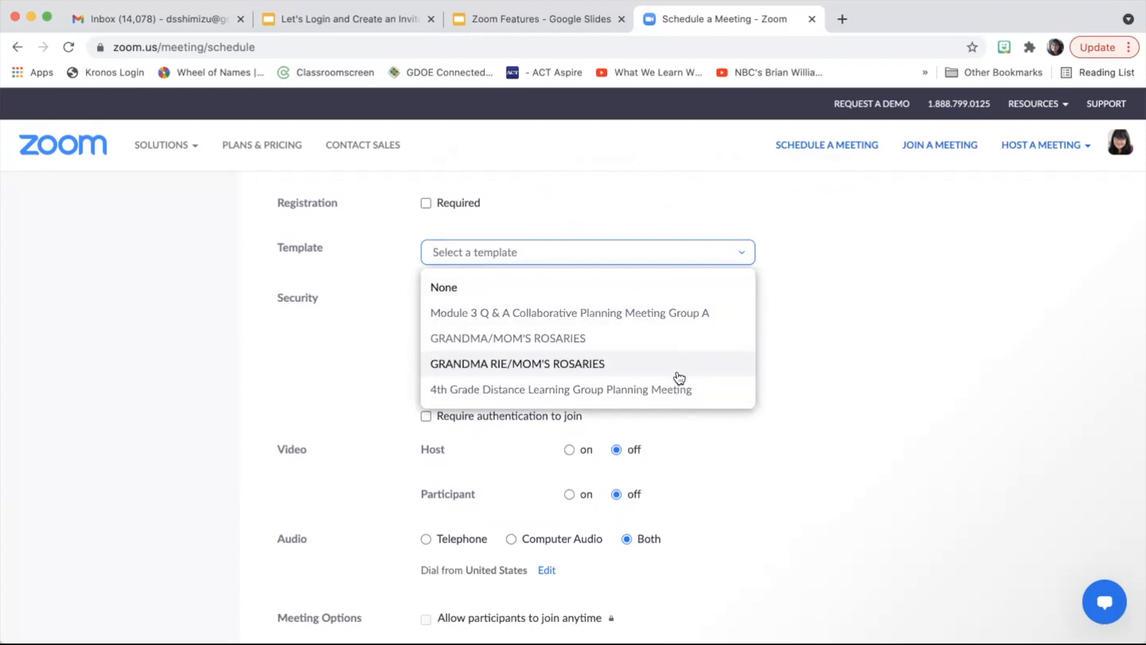
pyautogui.click(671, 295)
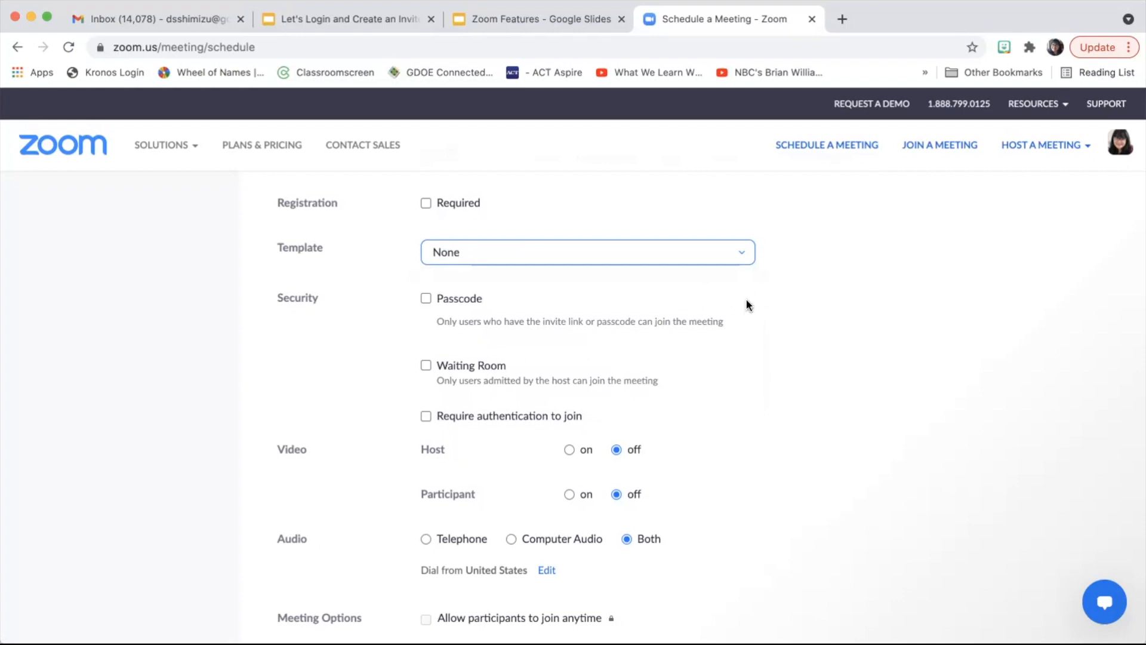
pyautogui.scroll(-3, 739, 351)
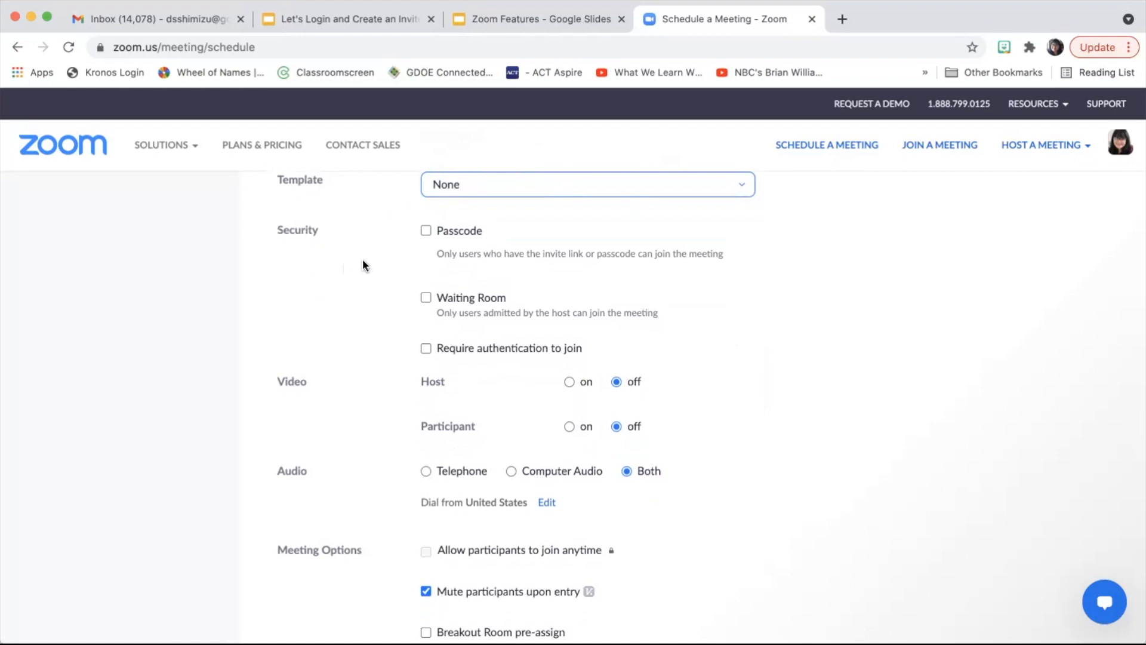
# Step: Protect the meeting with a custom passcode replacing the generated one
pyautogui.click(426, 230)
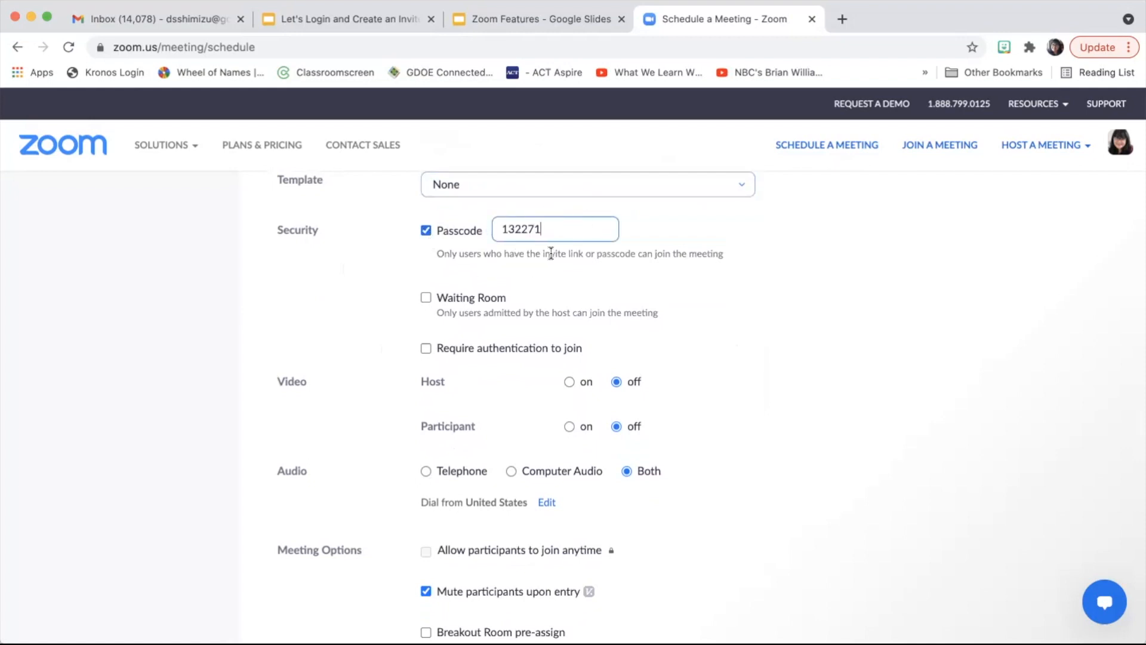
pyautogui.moveTo(553, 224); pyautogui.dragTo(490, 228)
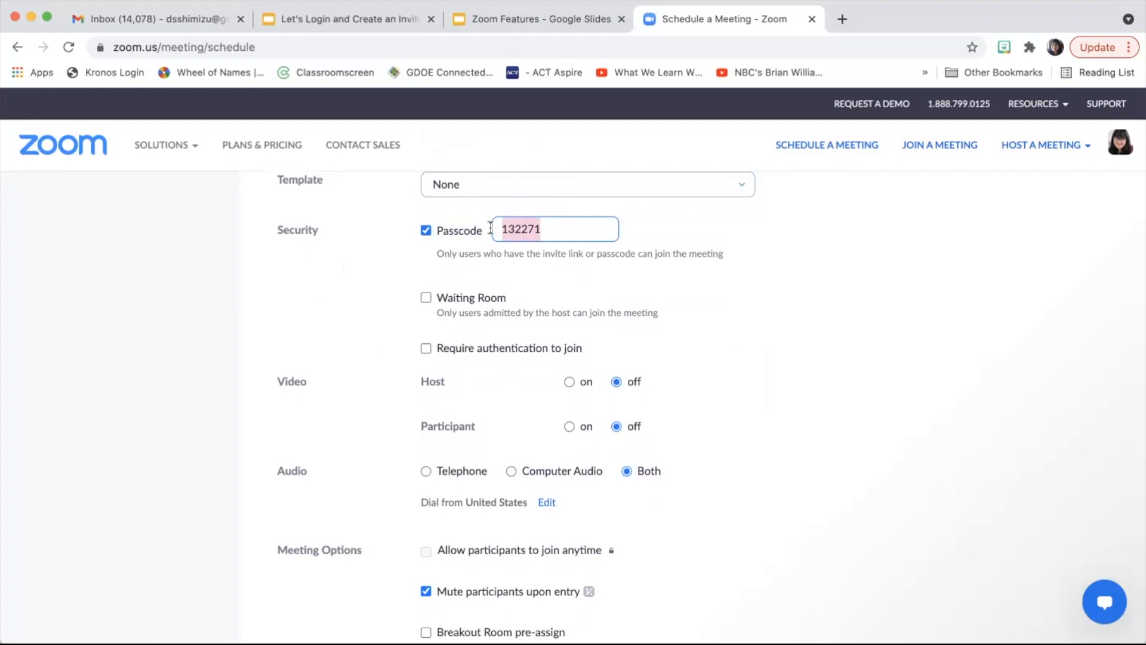
pyautogui.write('Demo')
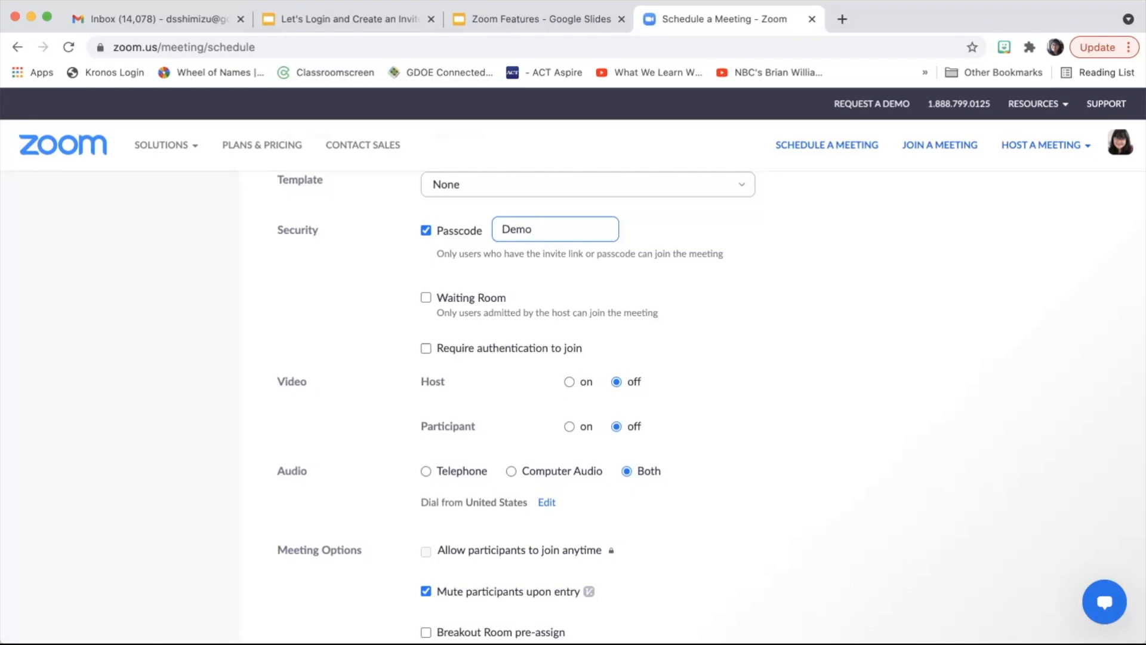
# Step: Enable the Waiting Room, leaving sign-in authentication to join turned off
pyautogui.click(426, 298)
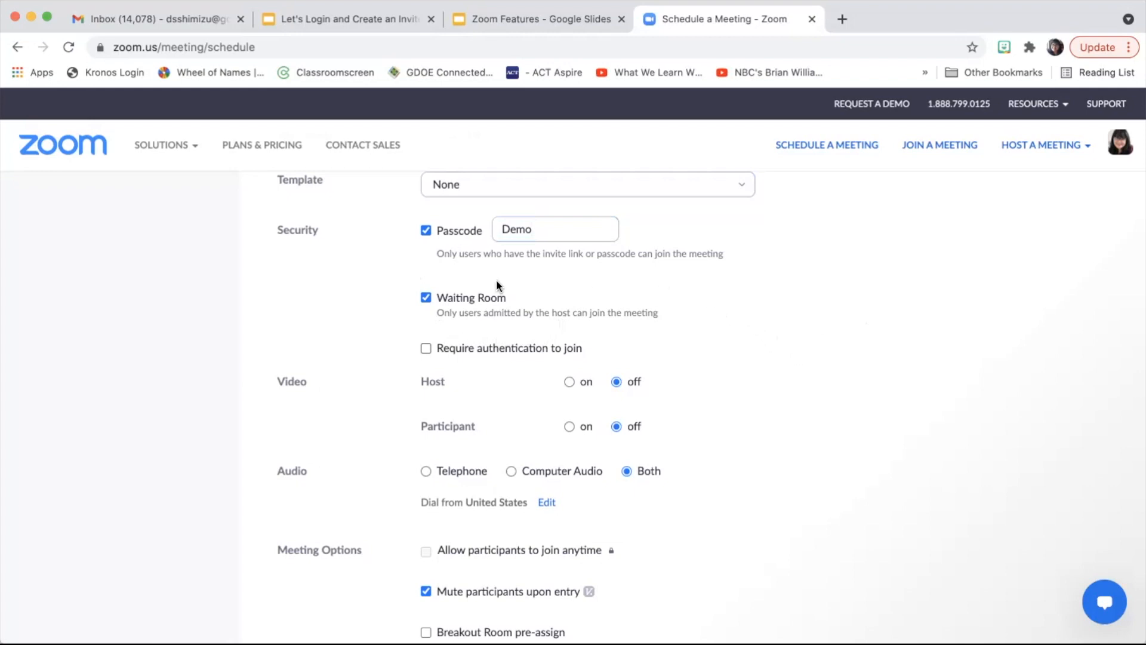
pyautogui.click(425, 349)
pyautogui.click(425, 351)
pyautogui.scroll(-2, 365, 339)
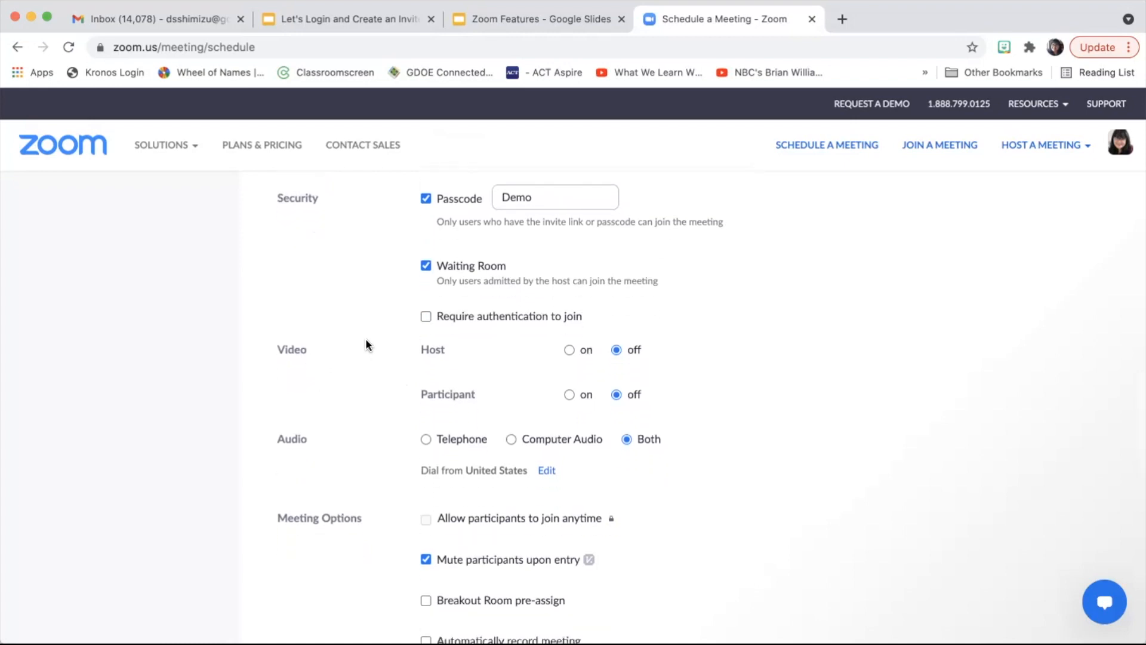
# Step: Turn host and participant video on, keeping audio set to Both
pyautogui.scroll(-2, 366, 345)
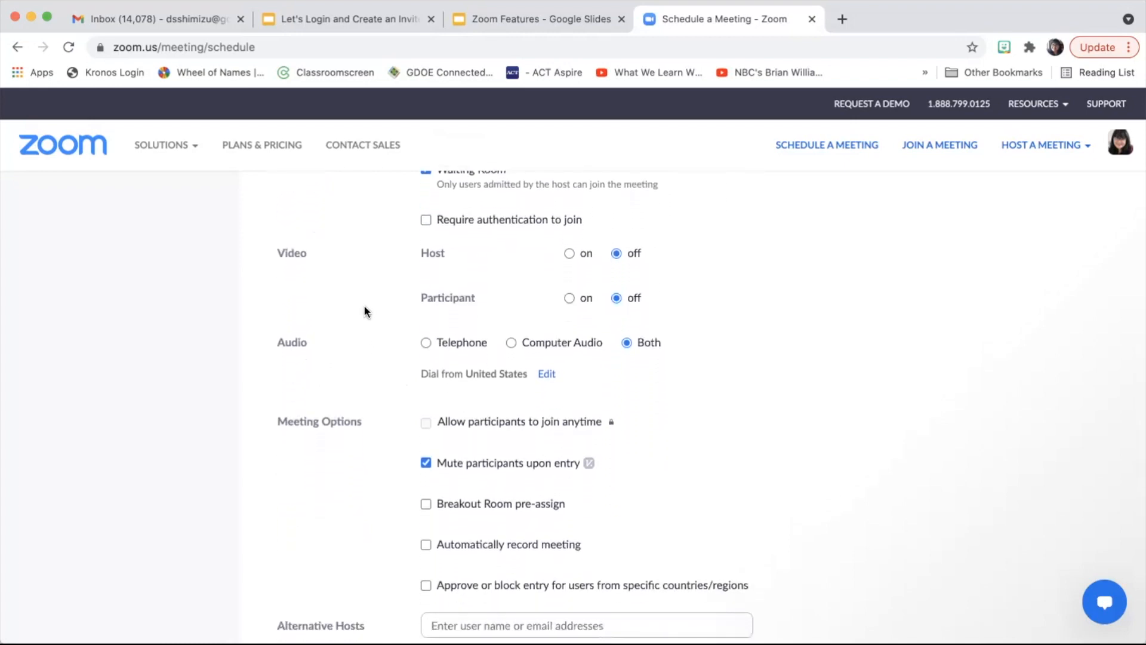
pyautogui.scroll(-1, 343, 297)
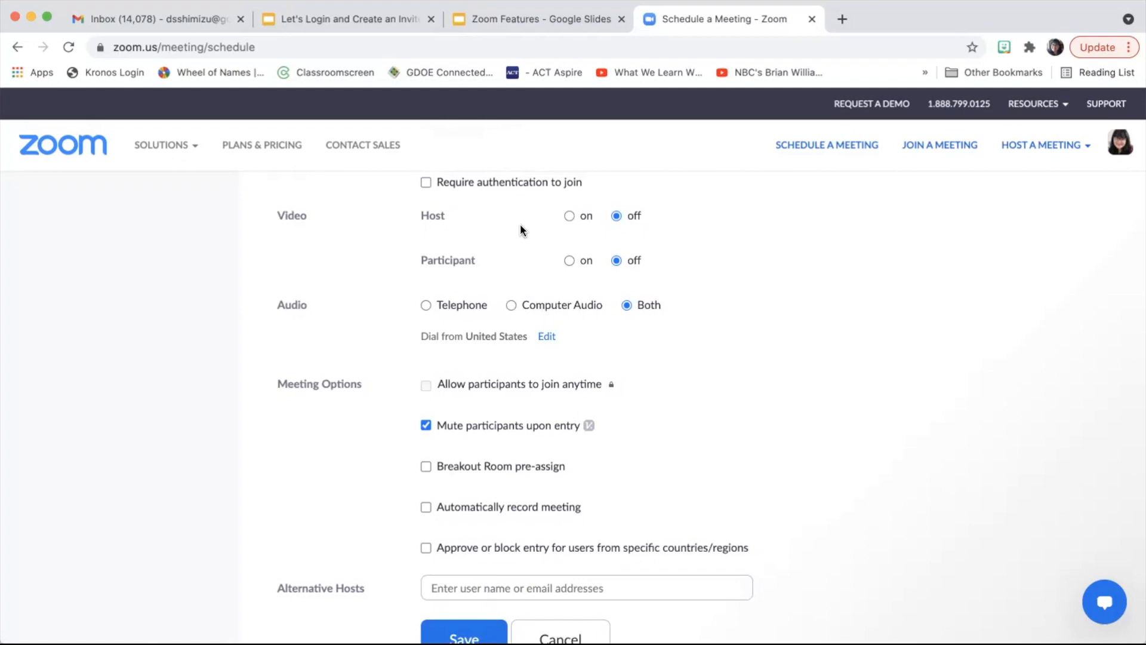
pyautogui.click(569, 216)
pyautogui.click(567, 259)
pyautogui.click(511, 305)
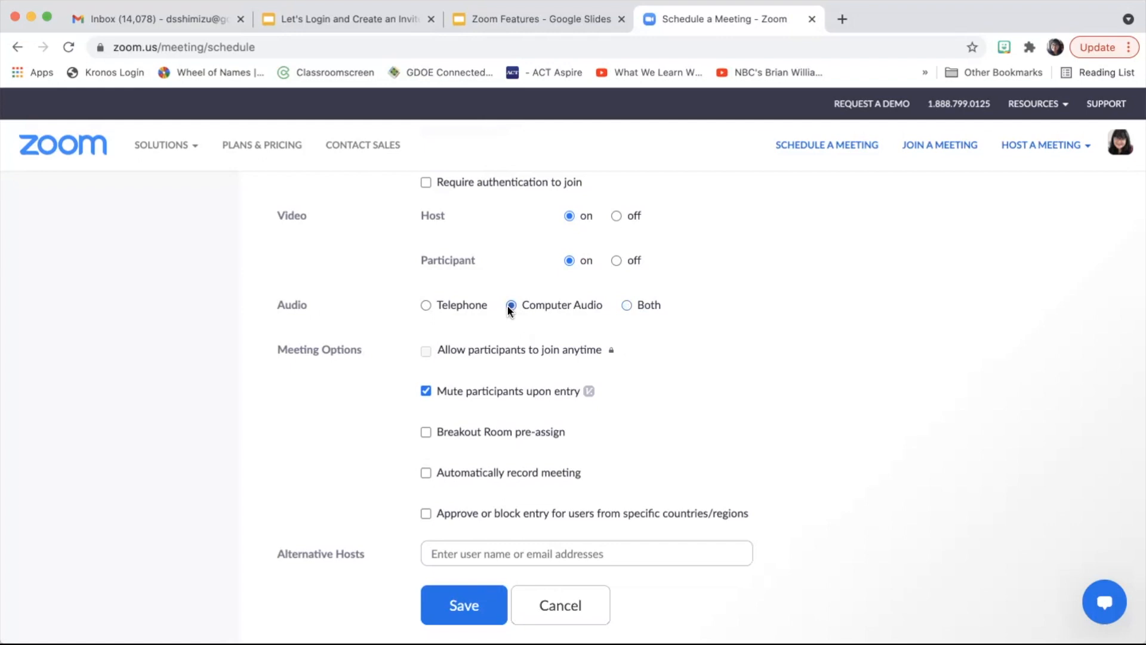
pyautogui.click(627, 306)
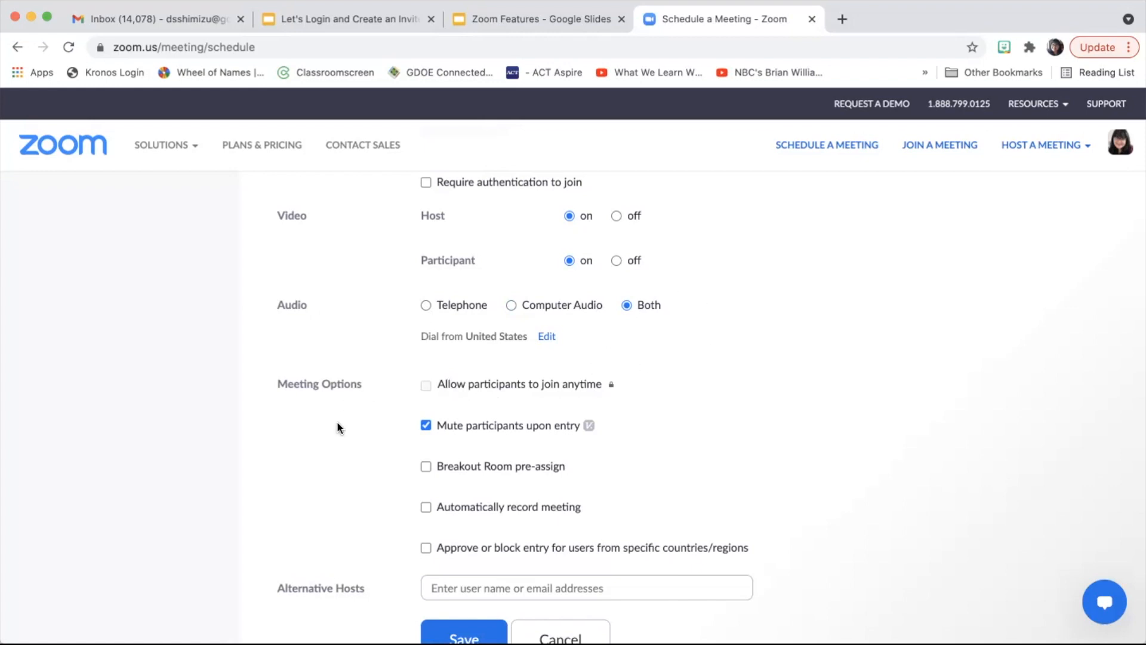
pyautogui.scroll(-3, 335, 443)
pyautogui.scroll(-1, 334, 445)
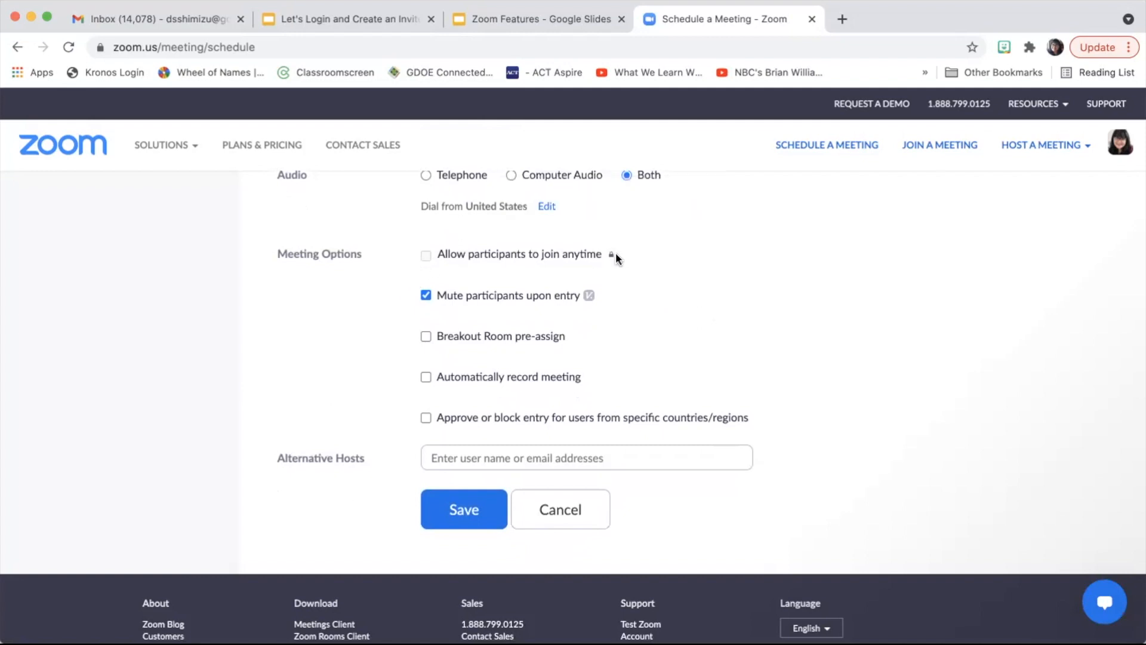
pyautogui.moveTo(612, 257)
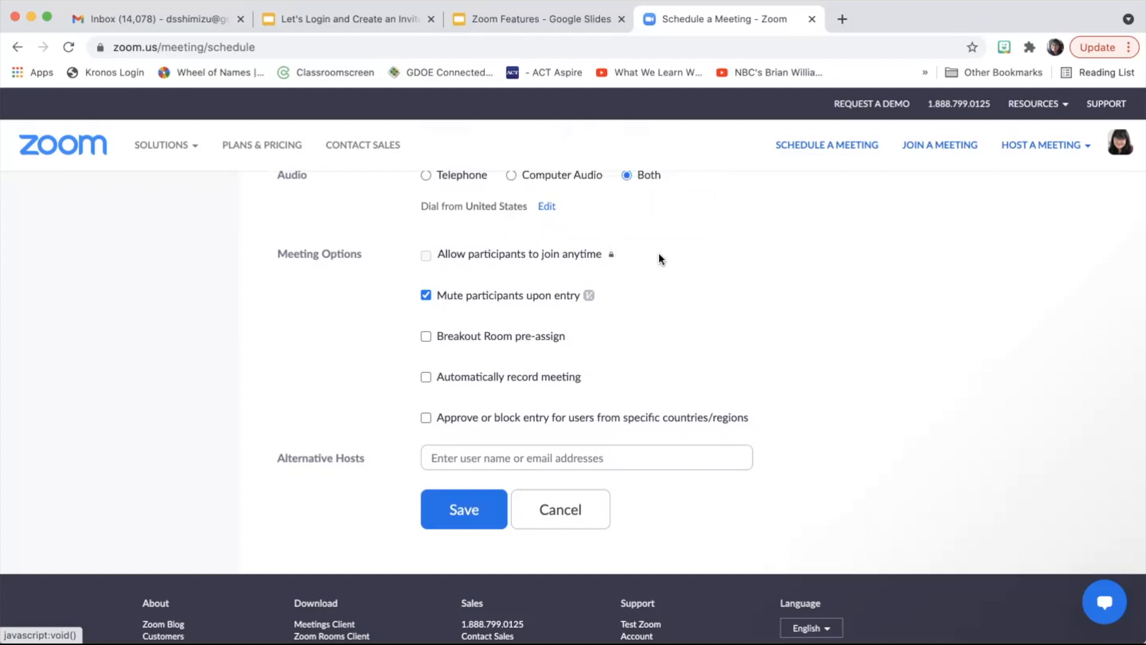
pyautogui.scroll(4, 629, 256)
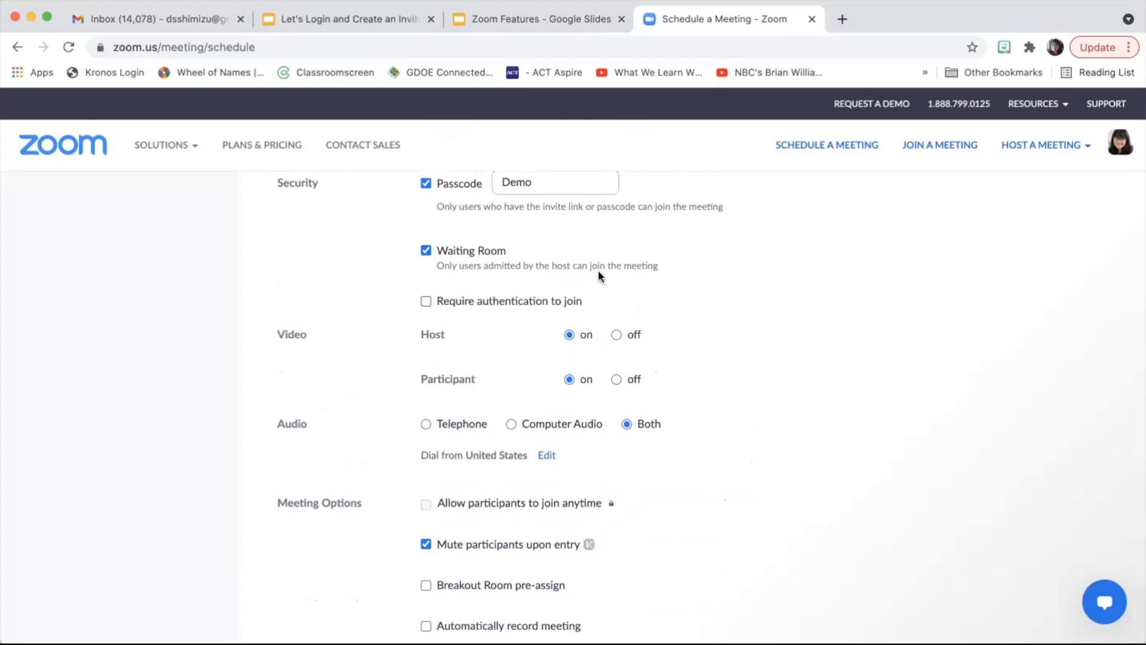
pyautogui.scroll(-1, 705, 329)
pyautogui.scroll(-5, 704, 330)
pyautogui.scroll(-4, 705, 331)
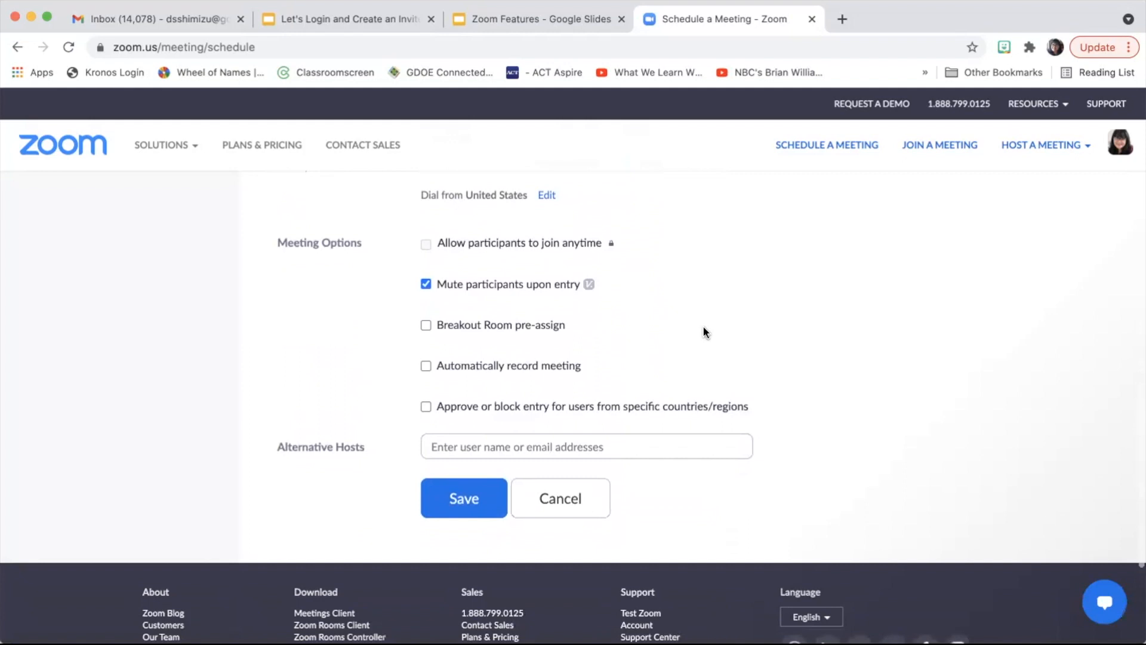
pyautogui.scroll(8, 705, 330)
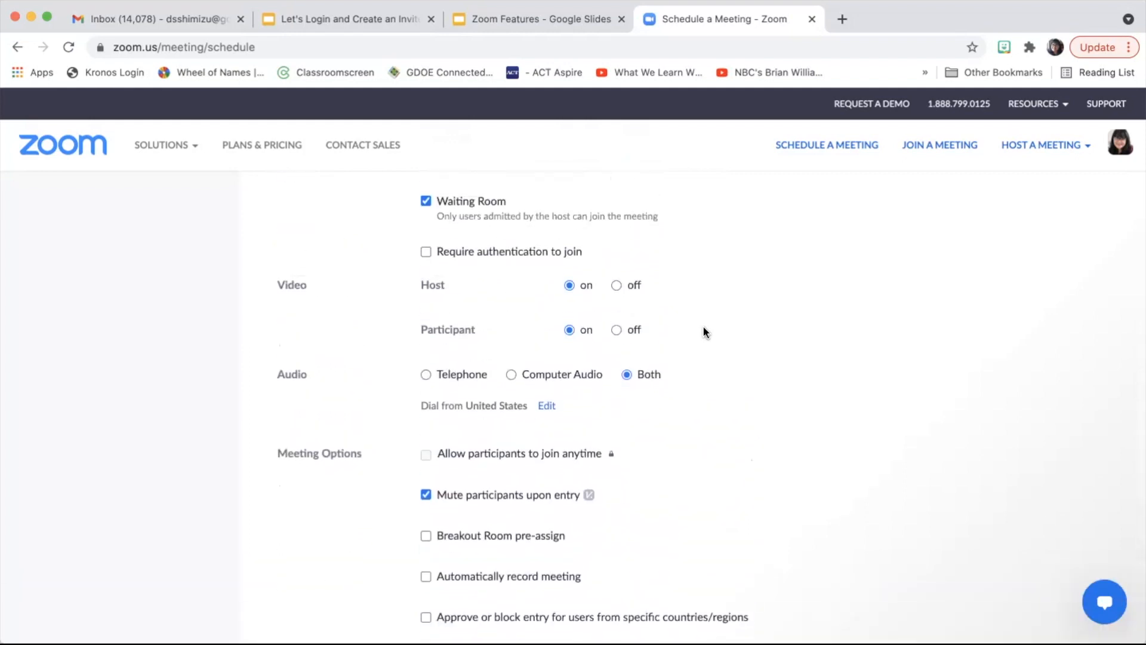
pyautogui.scroll(-7, 704, 332)
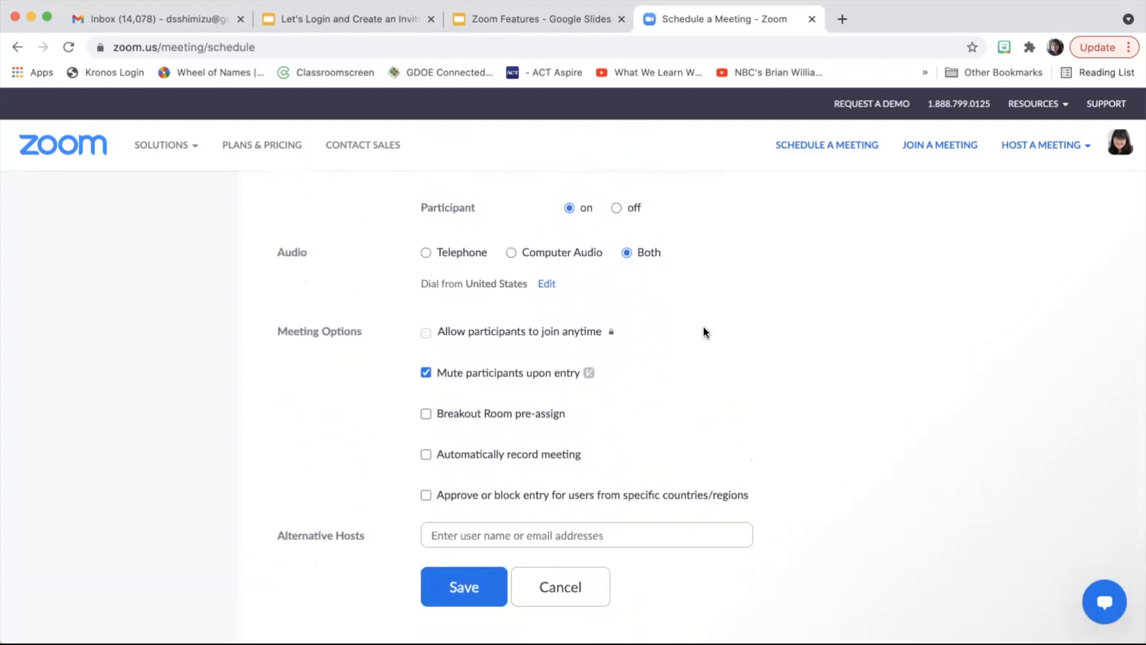
pyautogui.scroll(-2, 703, 324)
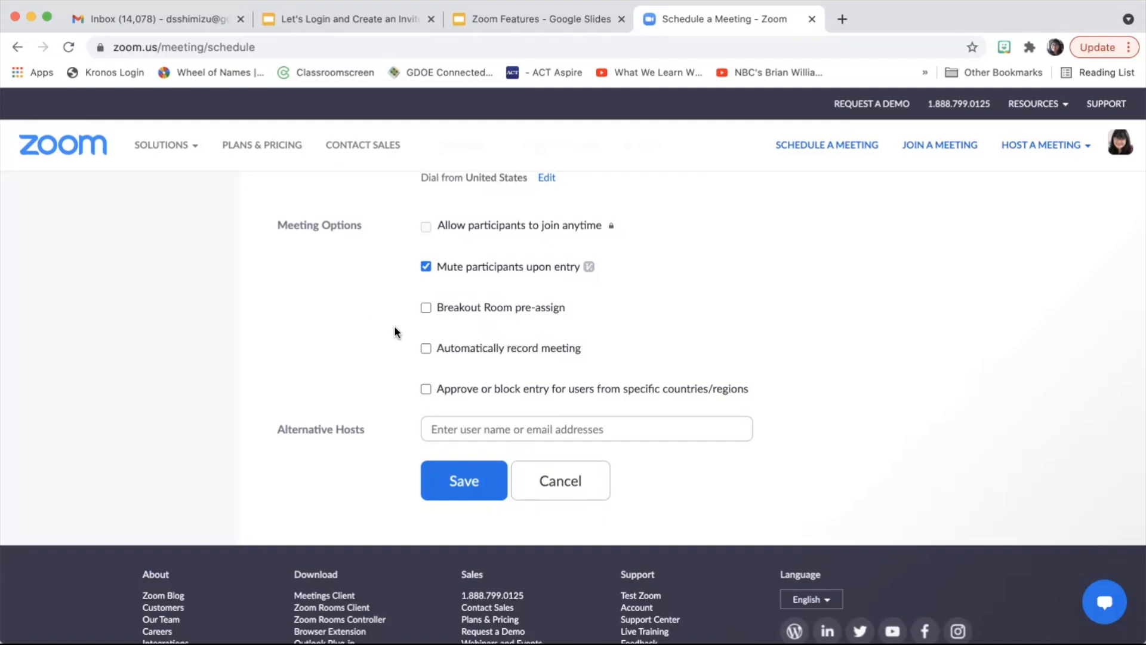
# Step: Leave breakout pre-assignment off and record automatically on the local computer
pyautogui.click(425, 307)
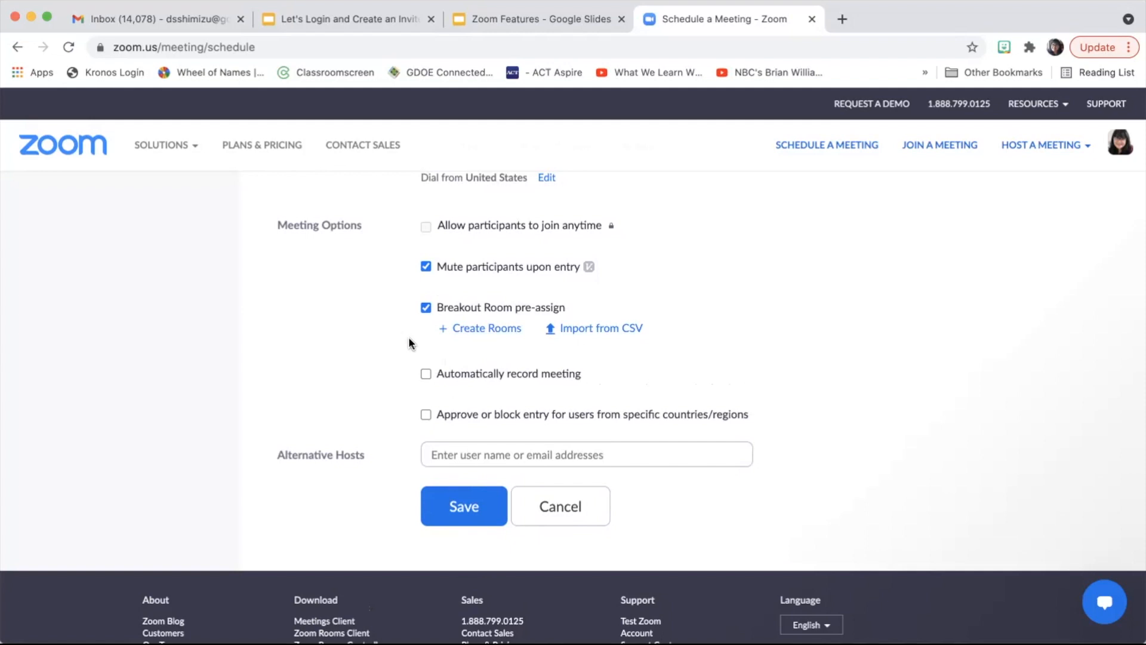
pyautogui.click(426, 308)
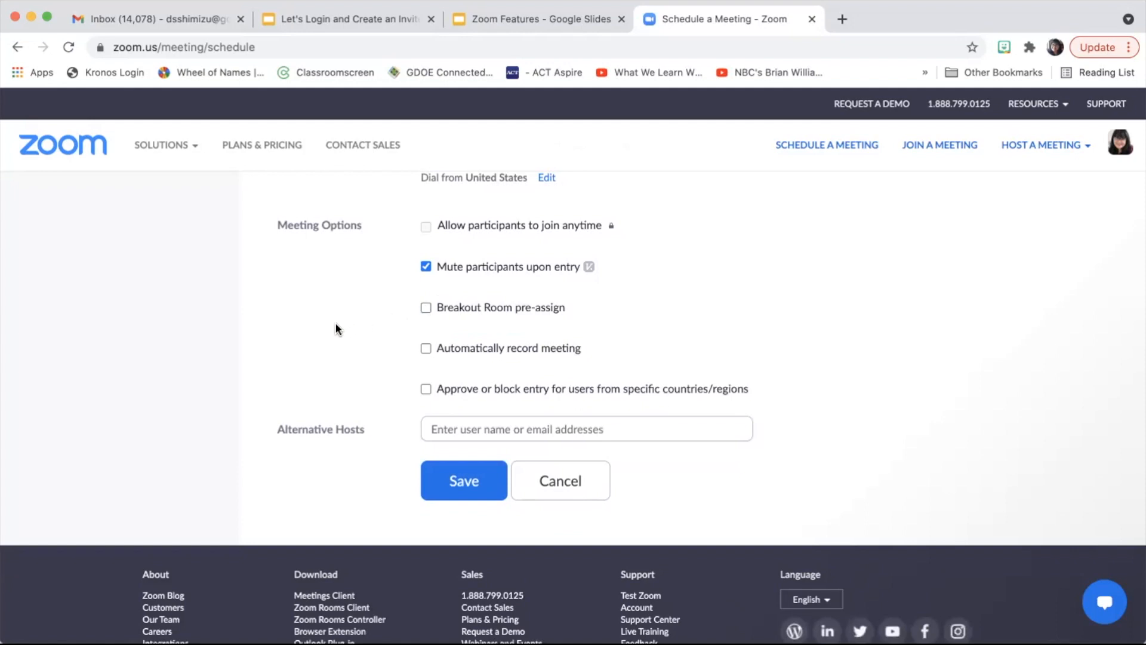
pyautogui.click(424, 349)
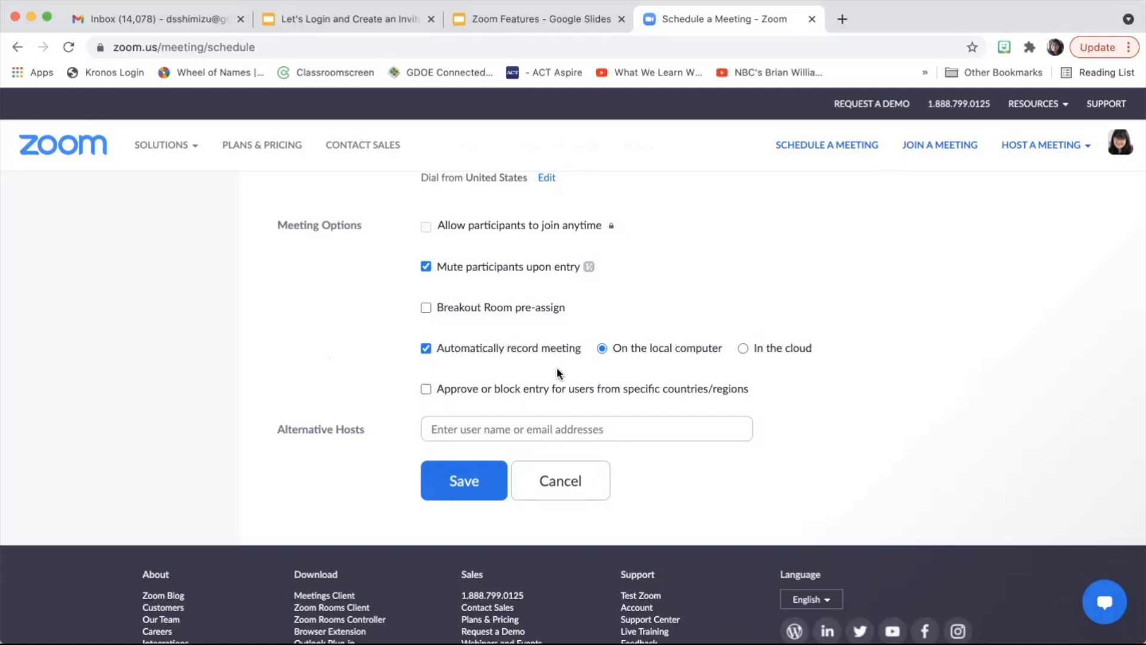
pyautogui.click(740, 348)
pyautogui.click(601, 348)
# Step: Leave Alternative Hosts empty and save the recurring meeting
pyautogui.scroll(-3, 345, 374)
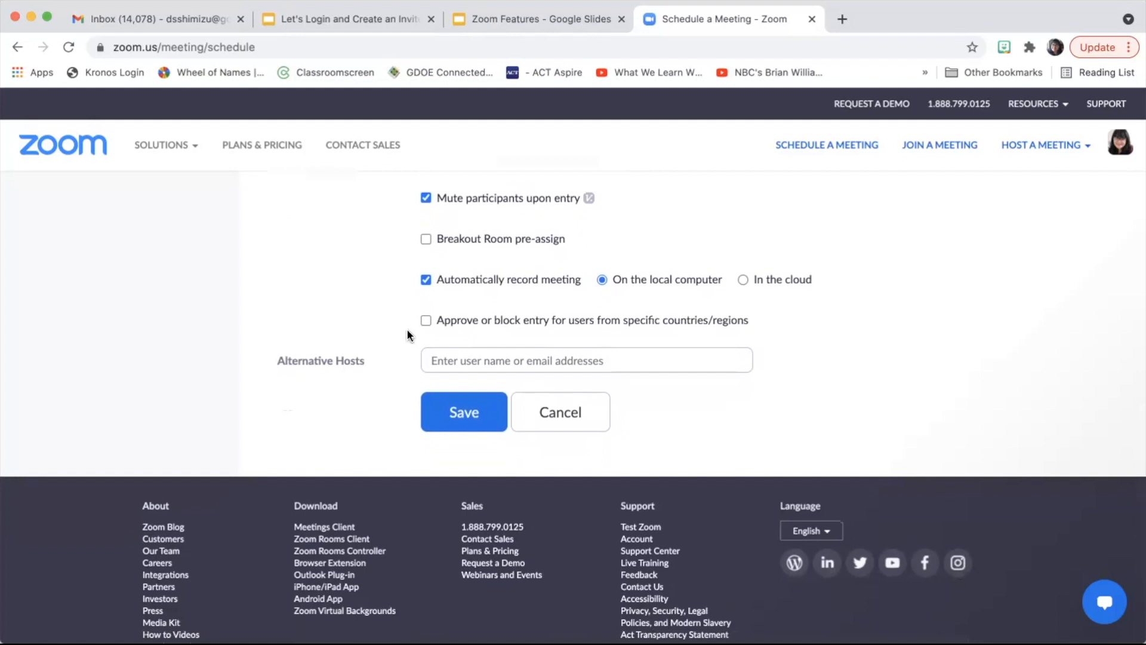
pyautogui.scroll(3, 390, 312)
pyautogui.scroll(-3, 390, 312)
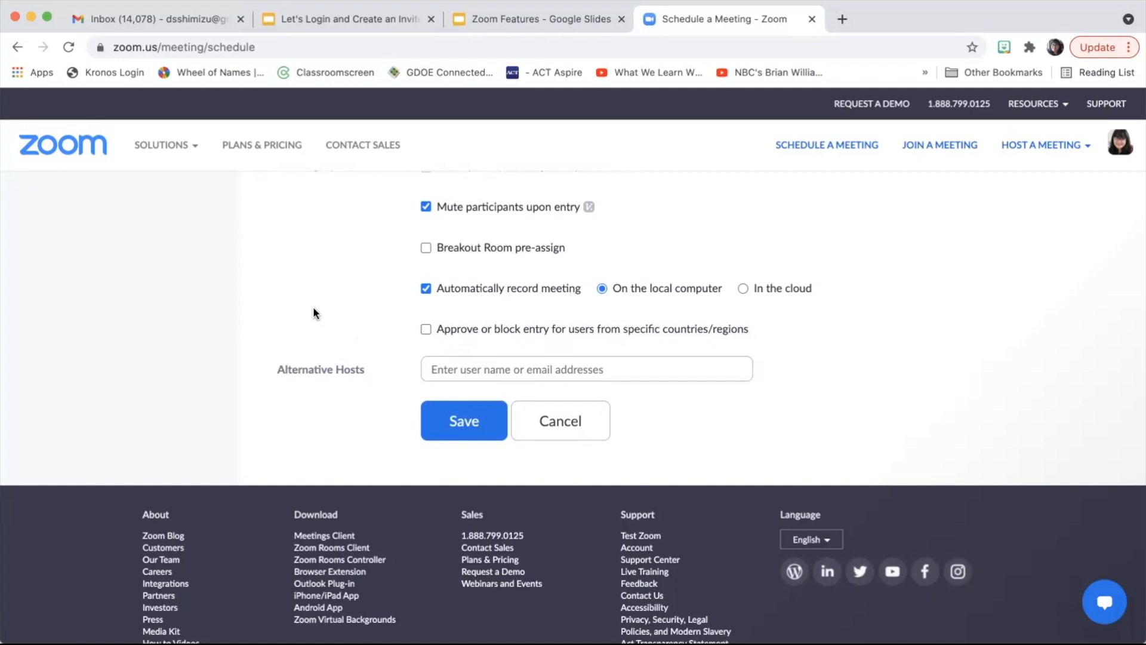
pyautogui.scroll(-2, 385, 407)
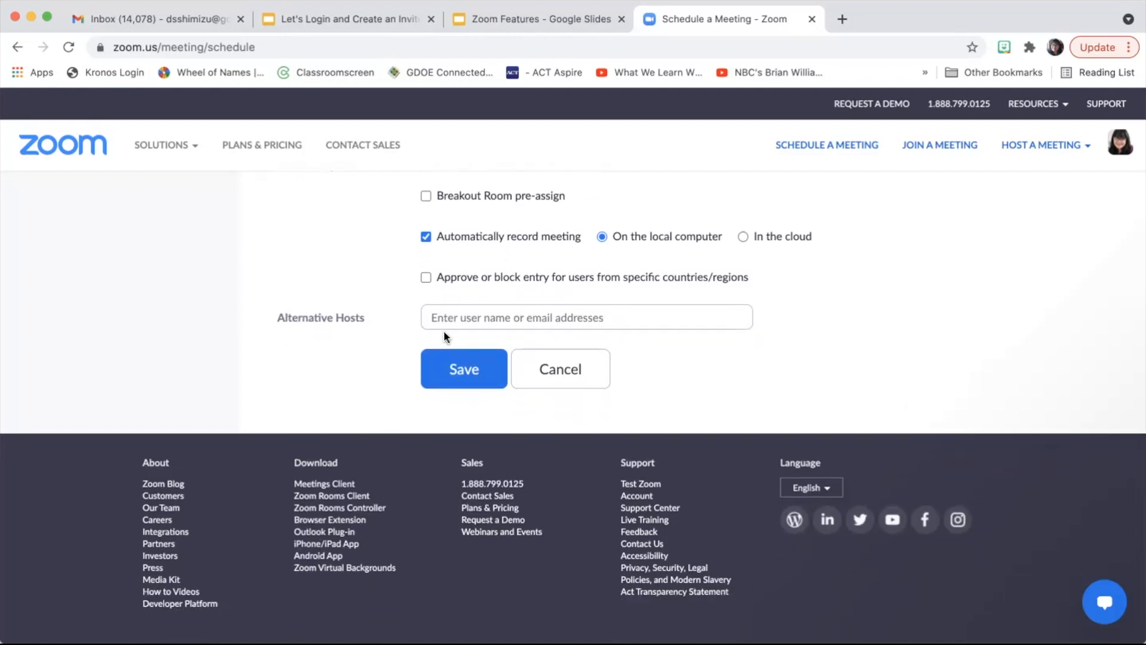
pyautogui.click(474, 323)
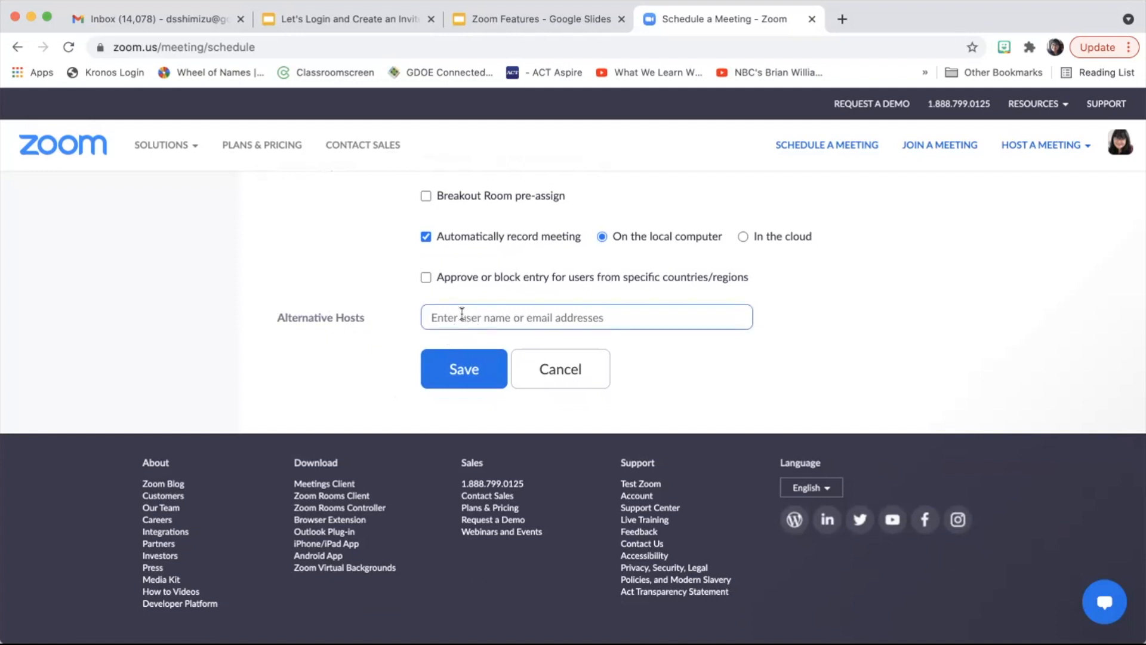
pyautogui.click(361, 397)
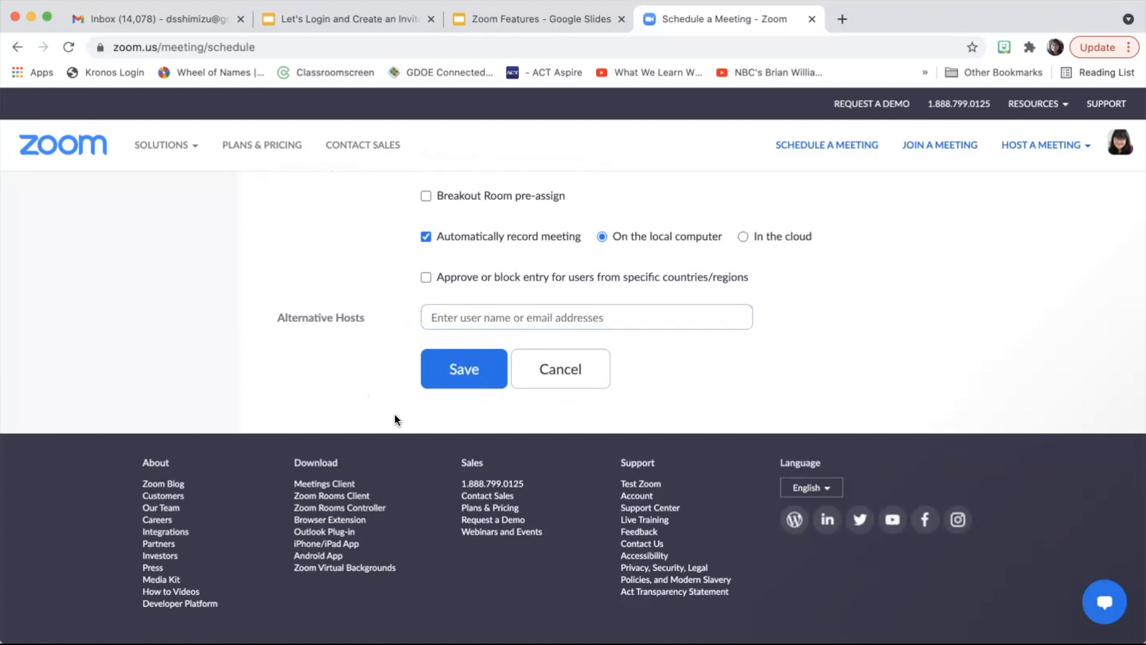
pyautogui.click(457, 365)
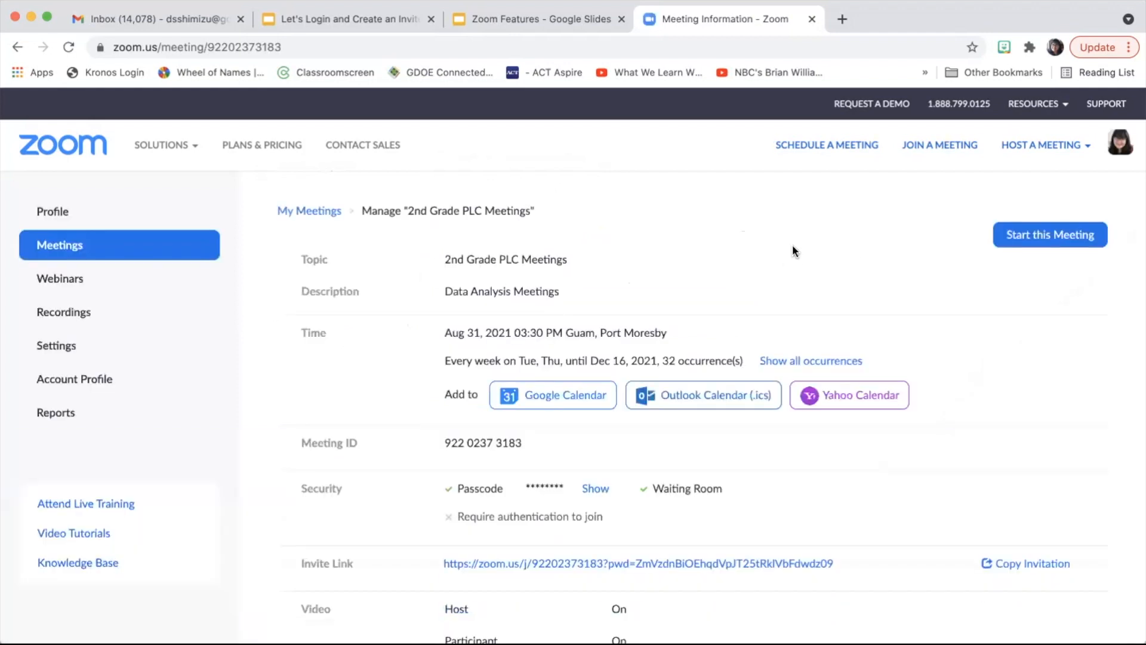
# Step: Review the saved Tue/Thu recurring meeting details through Dec 16, 2021, and bring up its invitation
pyautogui.scroll(-5, 762, 447)
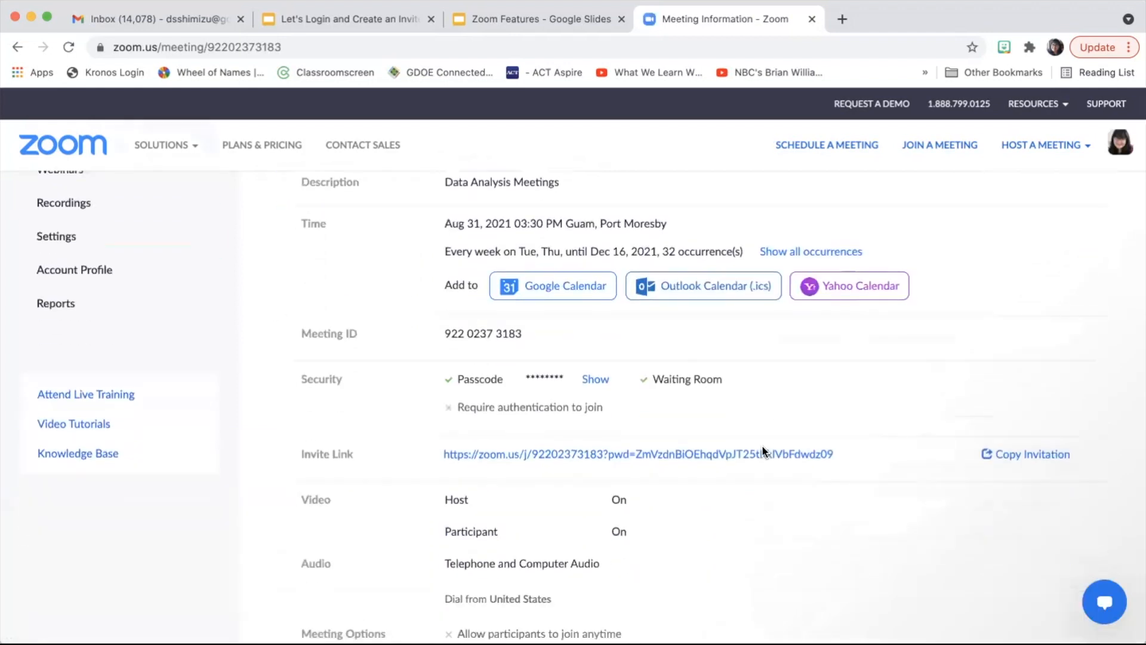
pyautogui.scroll(5, 763, 447)
pyautogui.scroll(2, 763, 451)
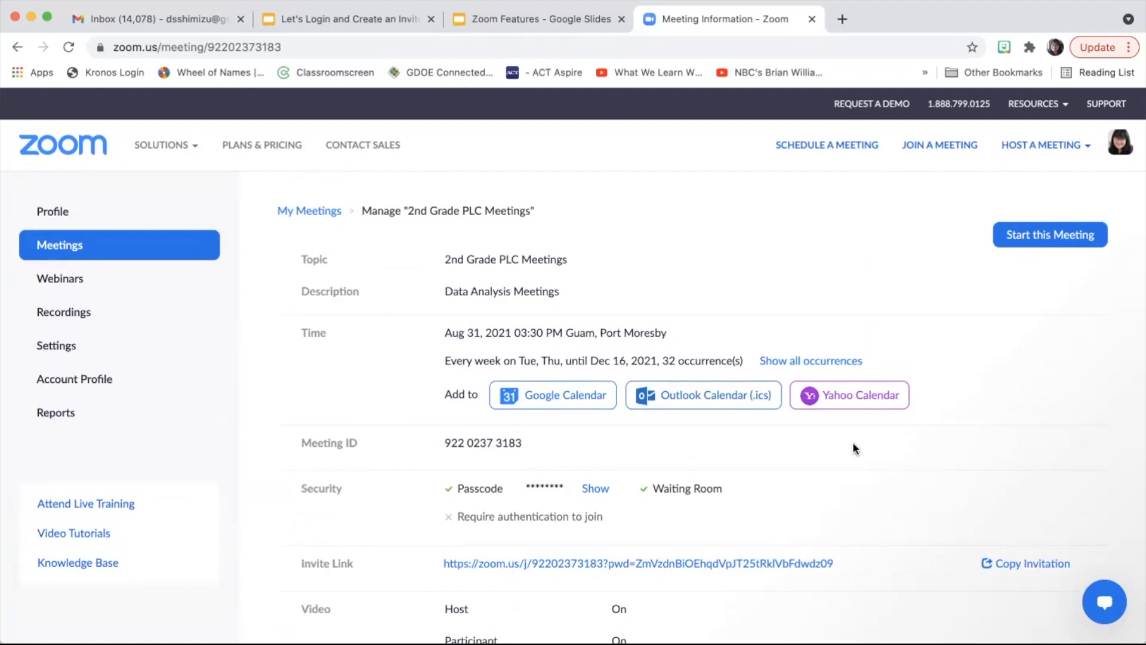
pyautogui.scroll(-5, 791, 452)
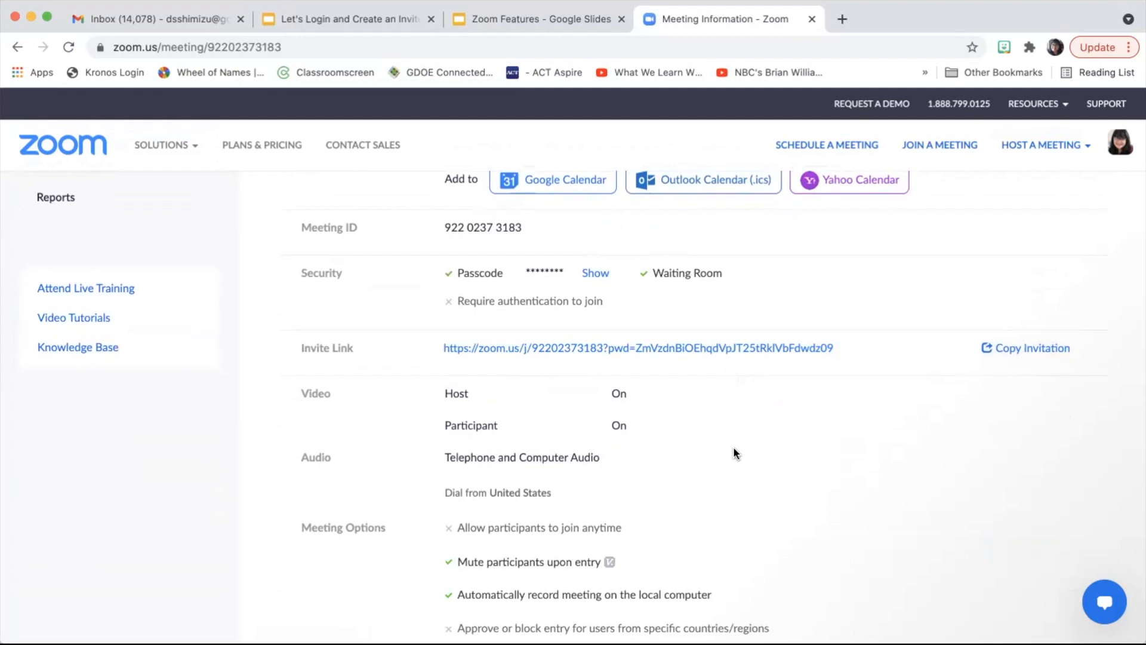
pyautogui.scroll(-3, 734, 449)
pyautogui.scroll(-1, 733, 447)
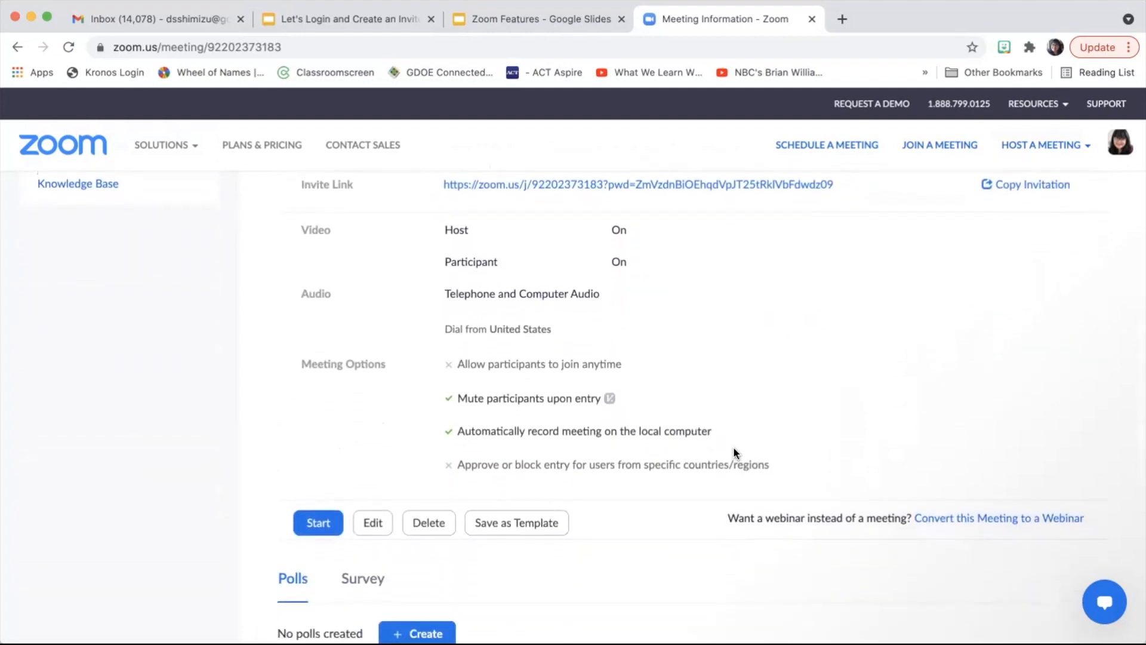
pyautogui.scroll(-2, 734, 446)
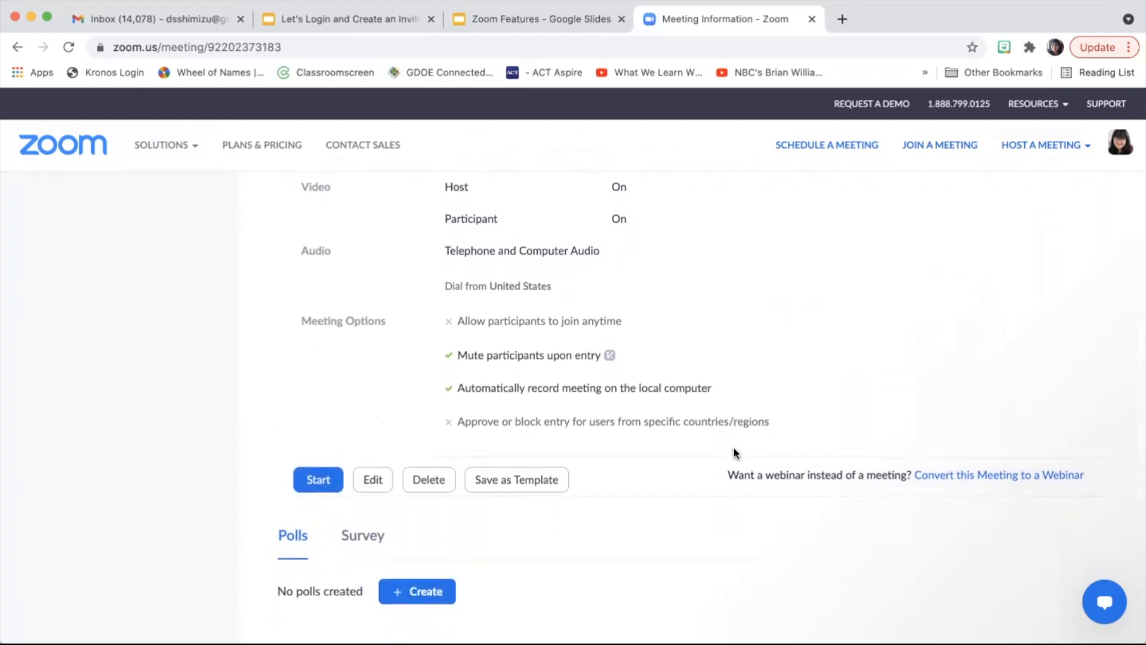
pyautogui.scroll(-2, 733, 448)
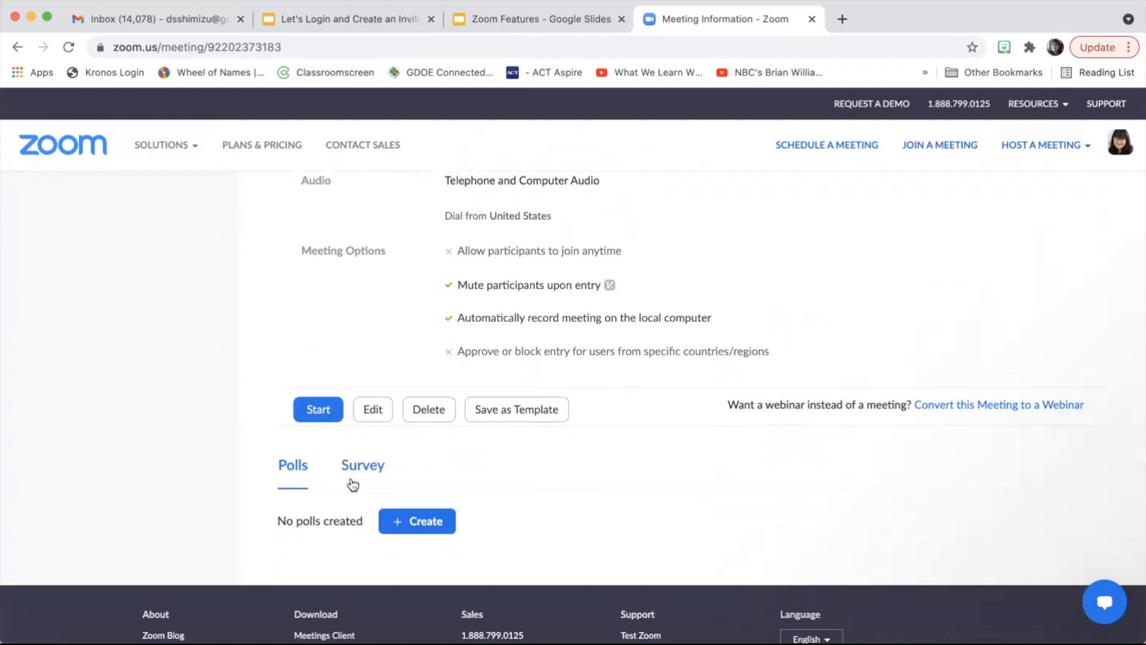
pyautogui.scroll(3, 681, 460)
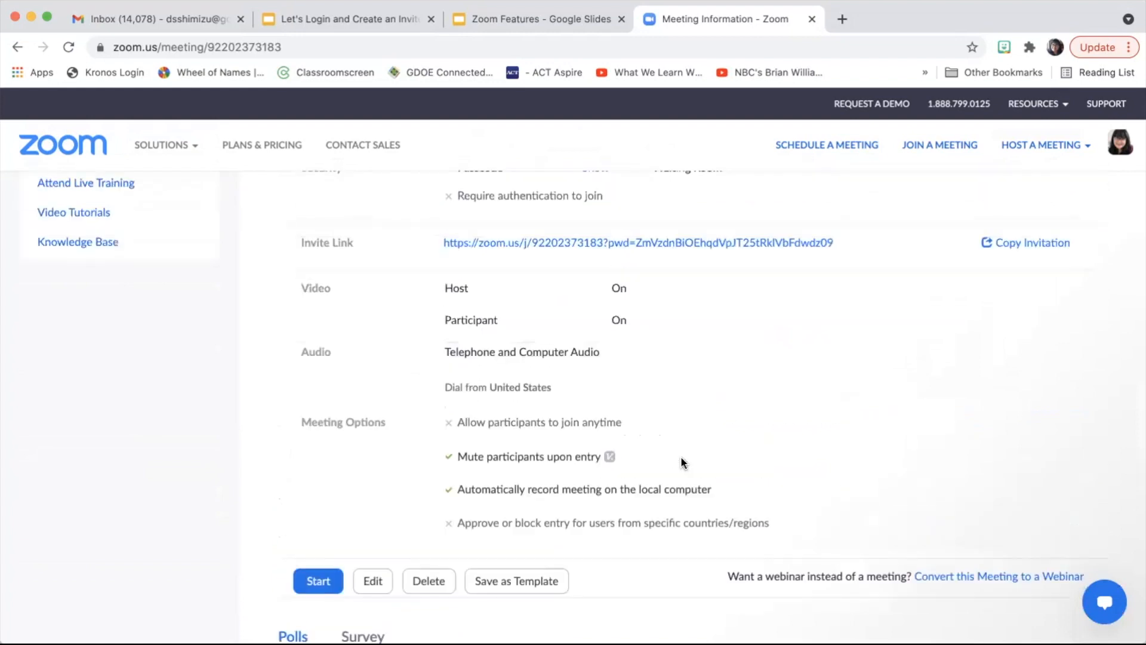
pyautogui.scroll(2, 683, 462)
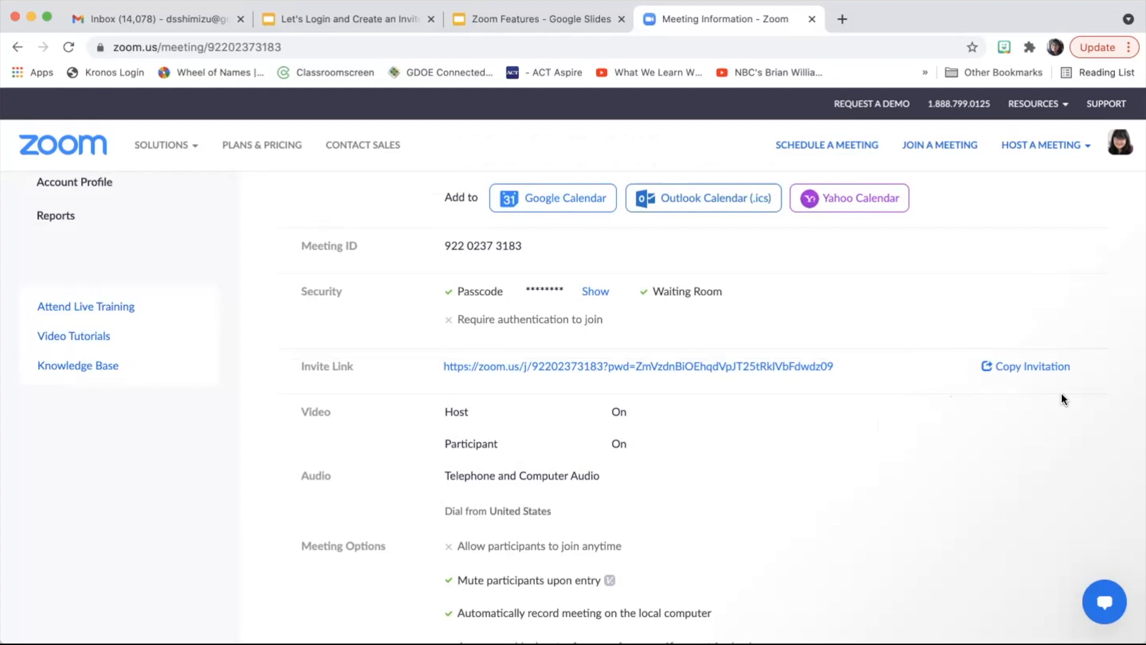
pyautogui.click(1008, 366)
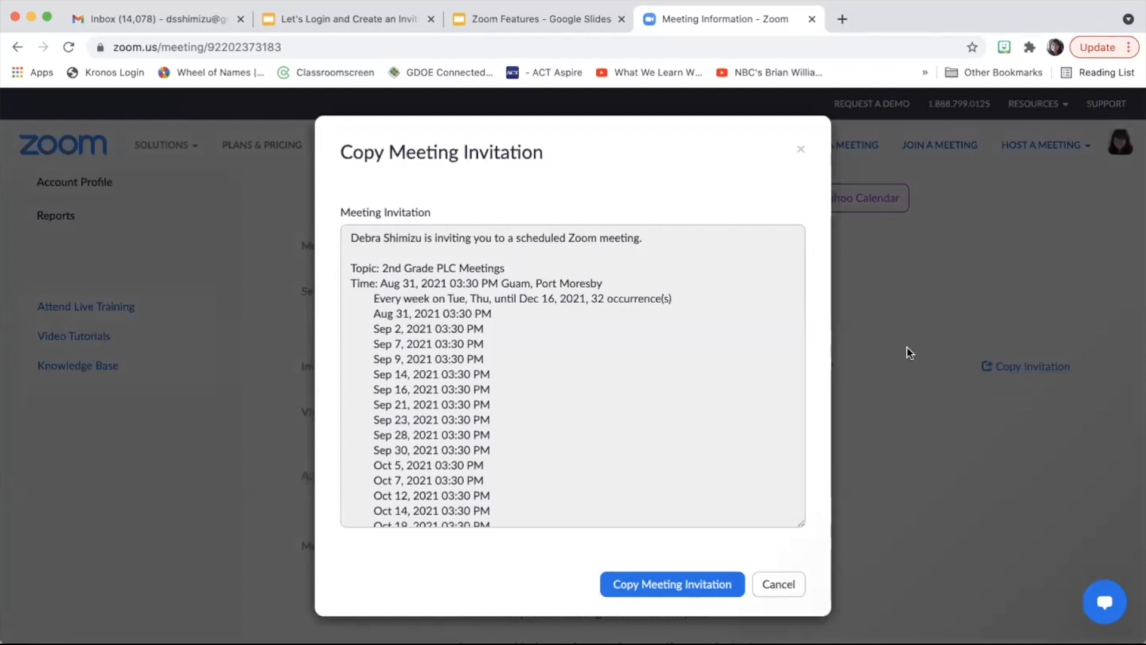
# Step: Copy the 2nd Grade PLC Meetings invitation text to the clipboard and close the pop-up
pyautogui.scroll(-2, 743, 303)
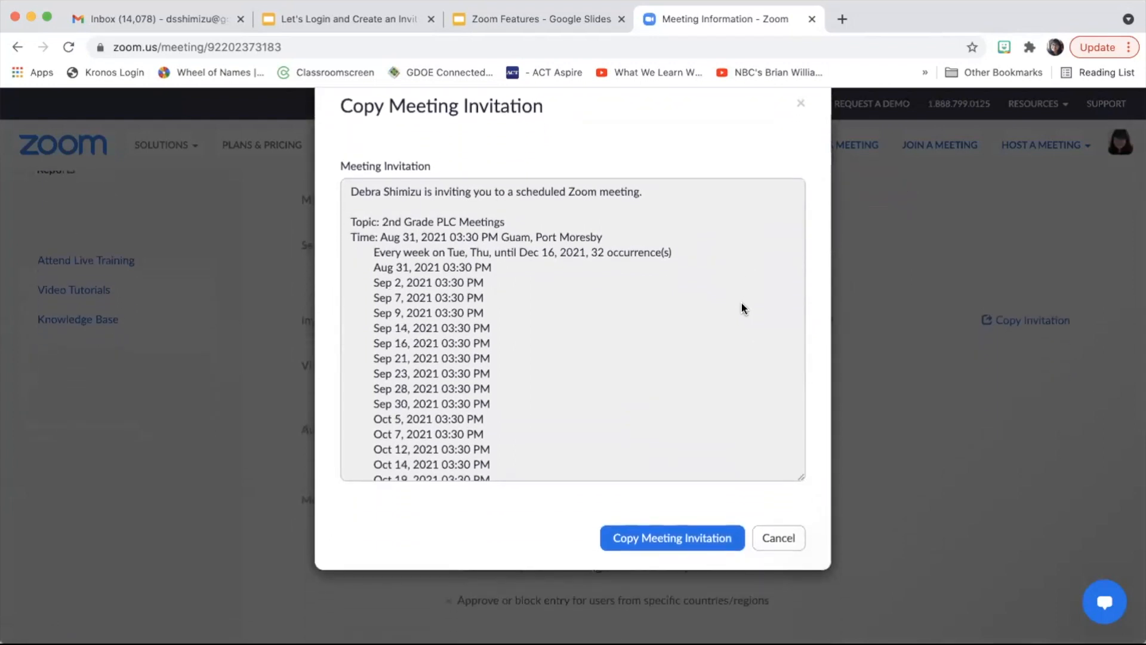
pyautogui.scroll(2, 476, 282)
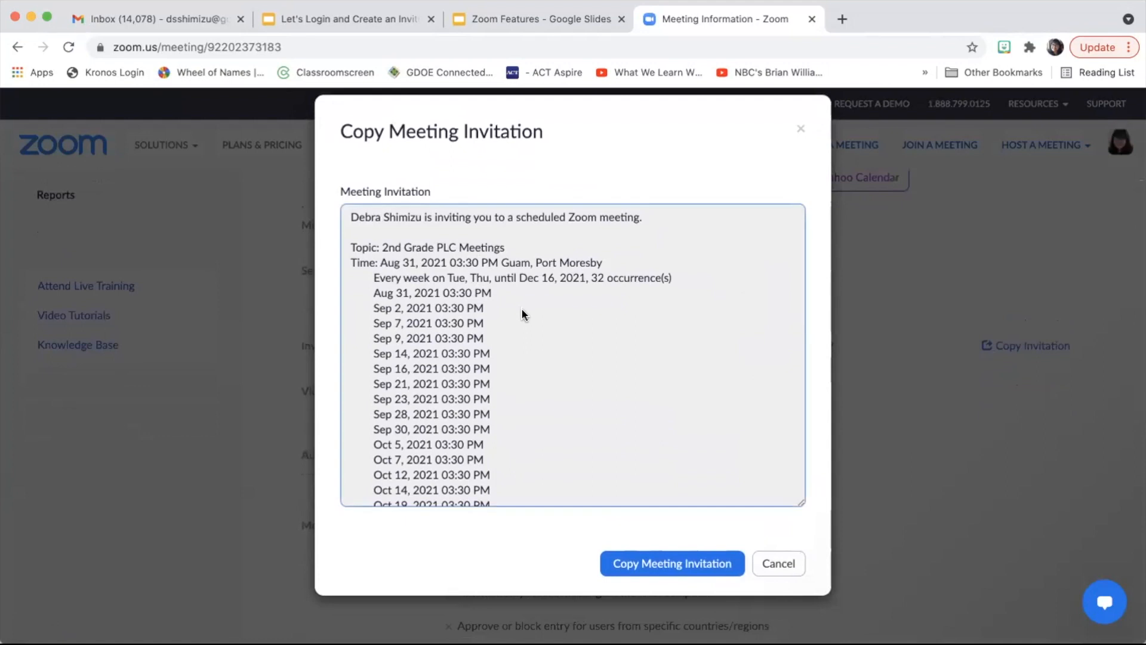
pyautogui.scroll(-5, 523, 311)
pyautogui.scroll(-5, 523, 308)
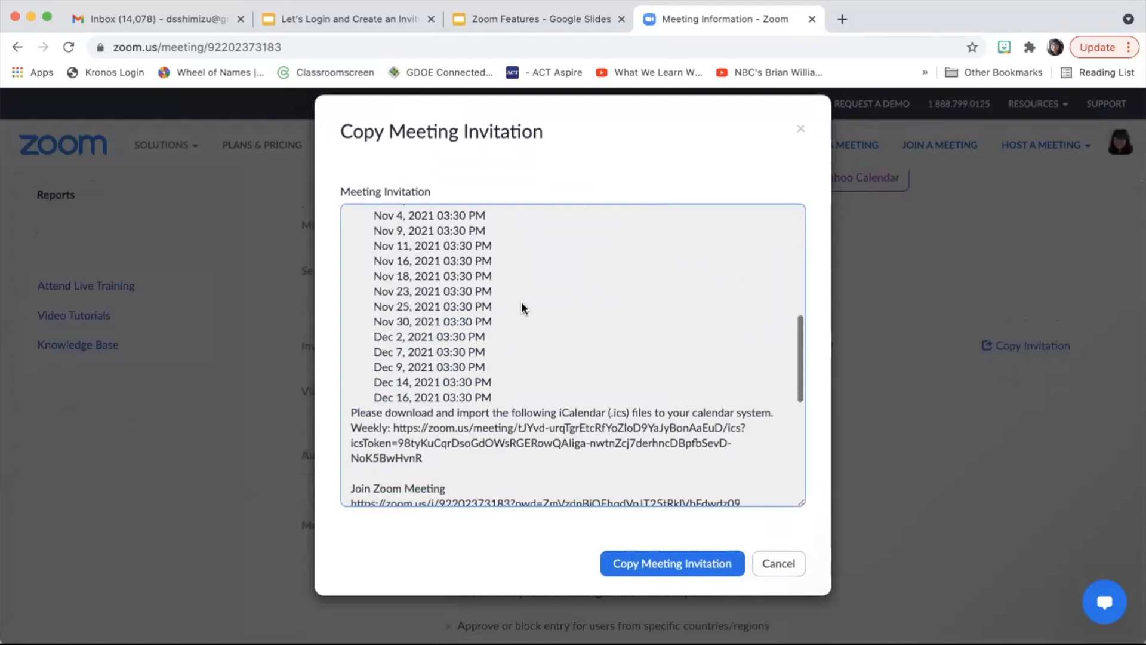
pyautogui.scroll(10, 523, 307)
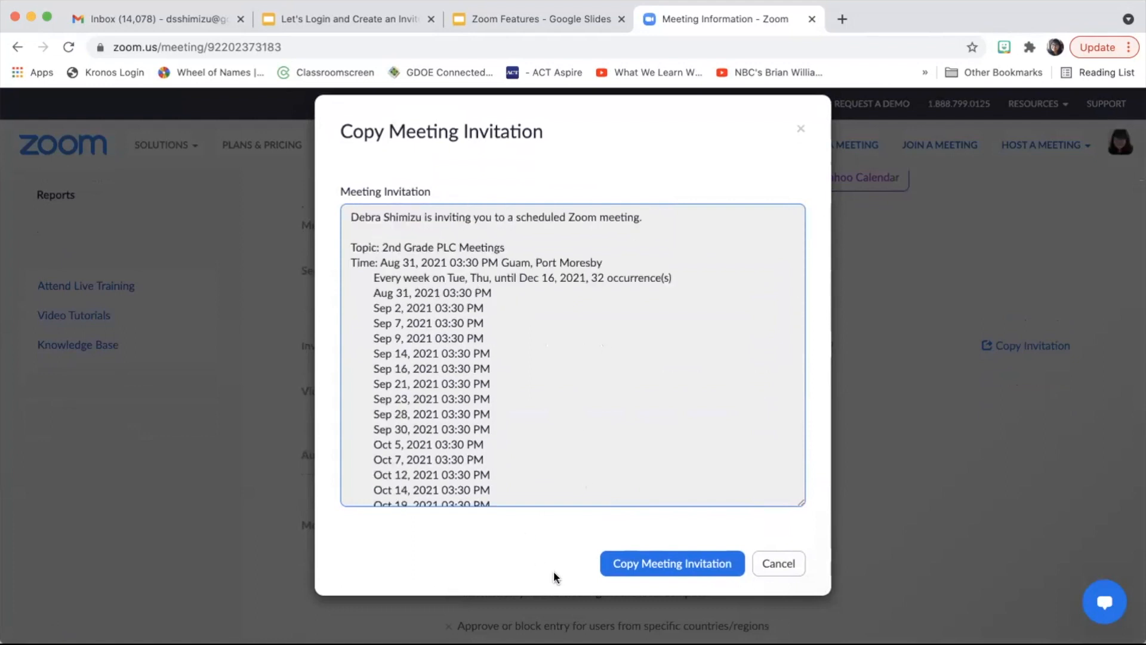
pyautogui.click(633, 568)
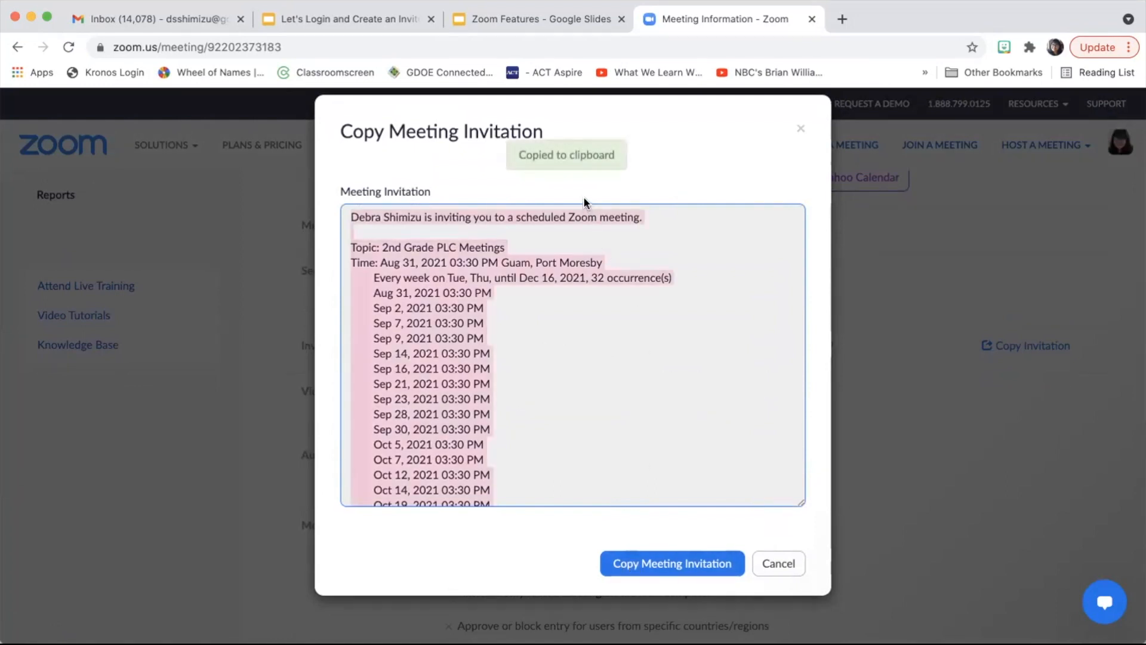
pyautogui.click(800, 130)
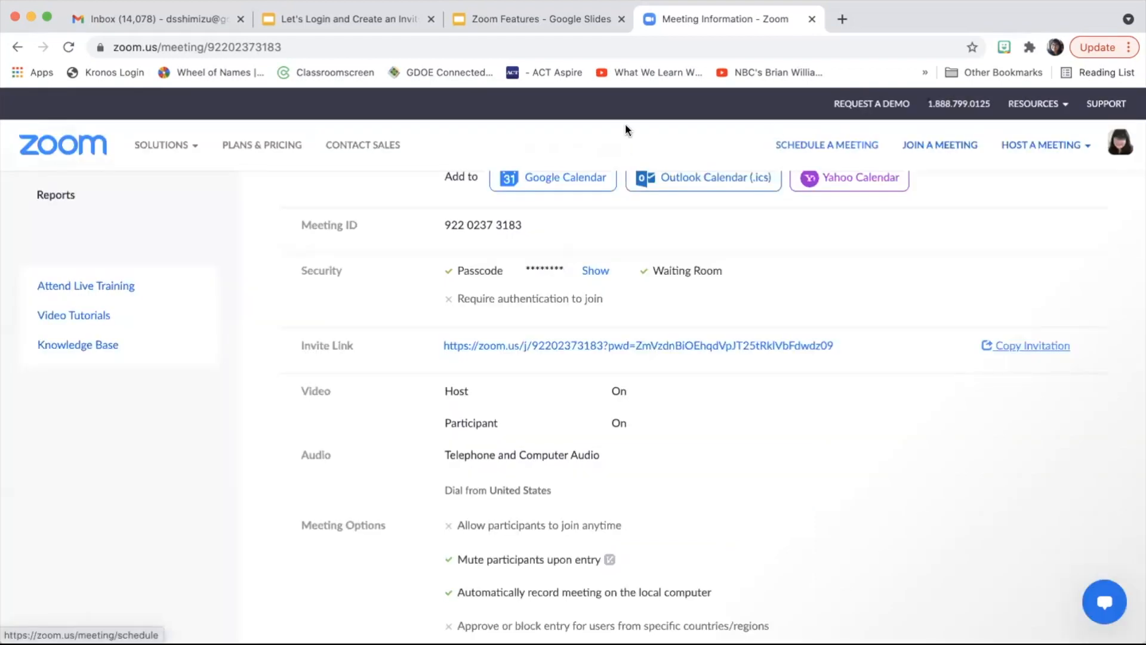
# Step: Start a new full-size message in the Gmail inbox
pyautogui.click(193, 16)
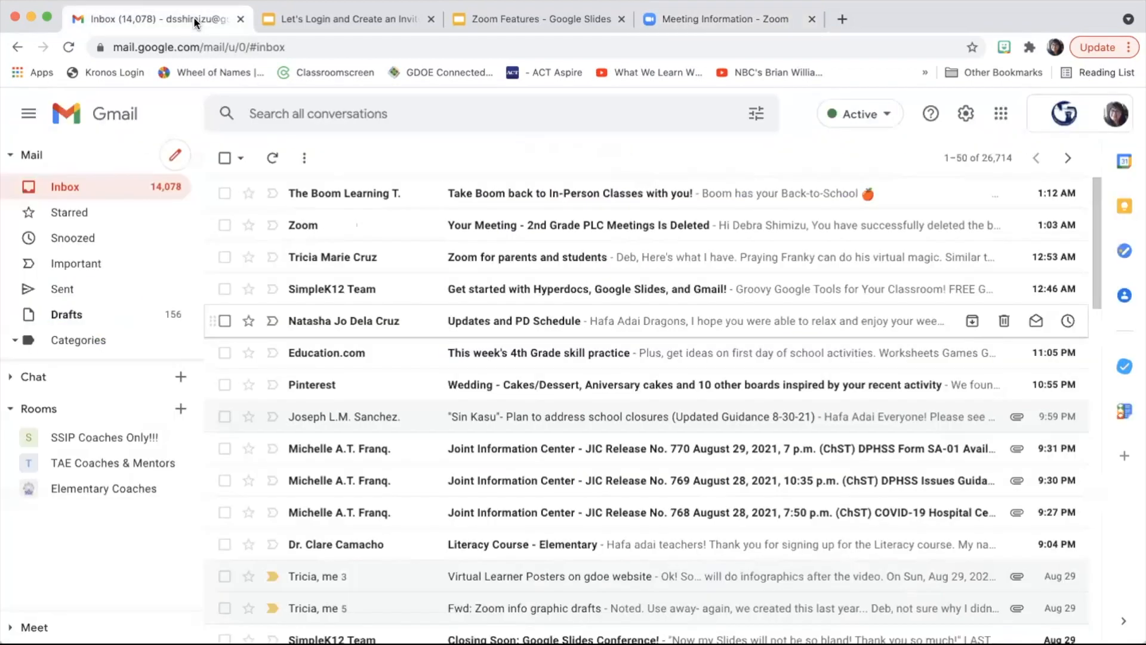
pyautogui.click(174, 156)
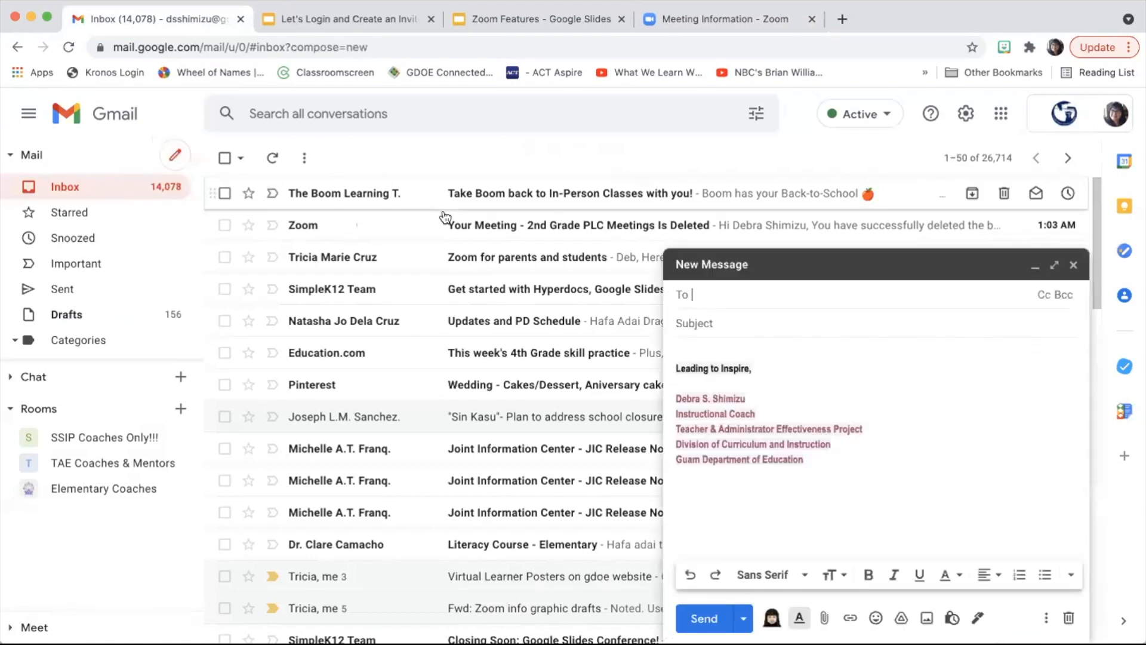
pyautogui.click(1054, 265)
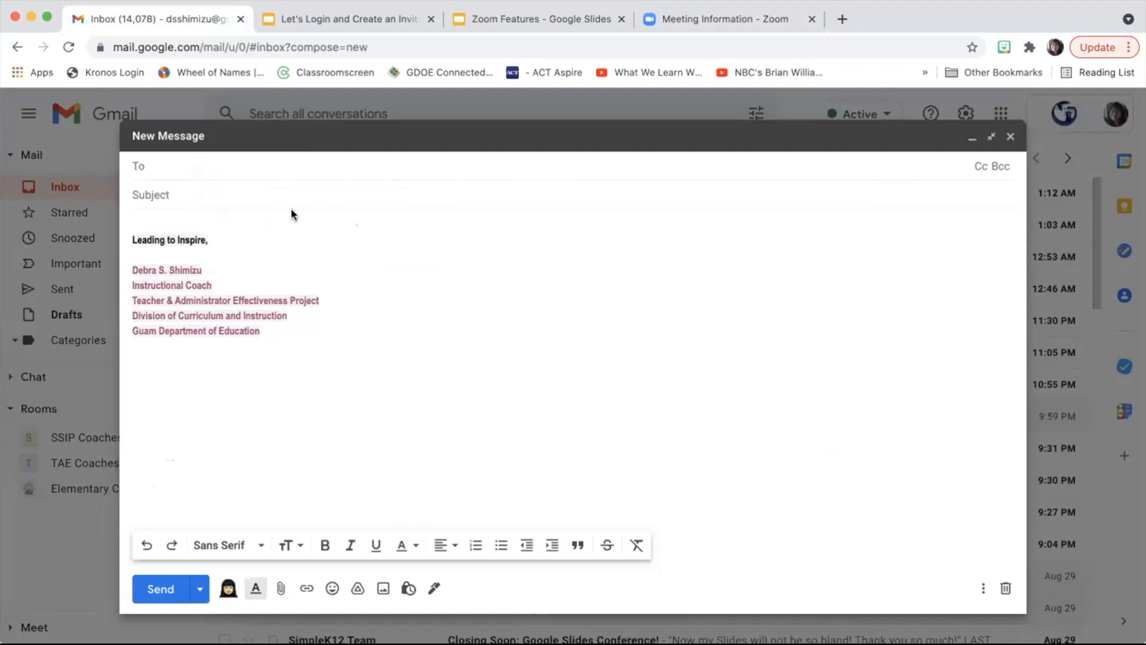
# Step: Address three colleagues from suggestions and type the subject '2nd Grade PLC Meeting Invit'
pyautogui.write('Fran')
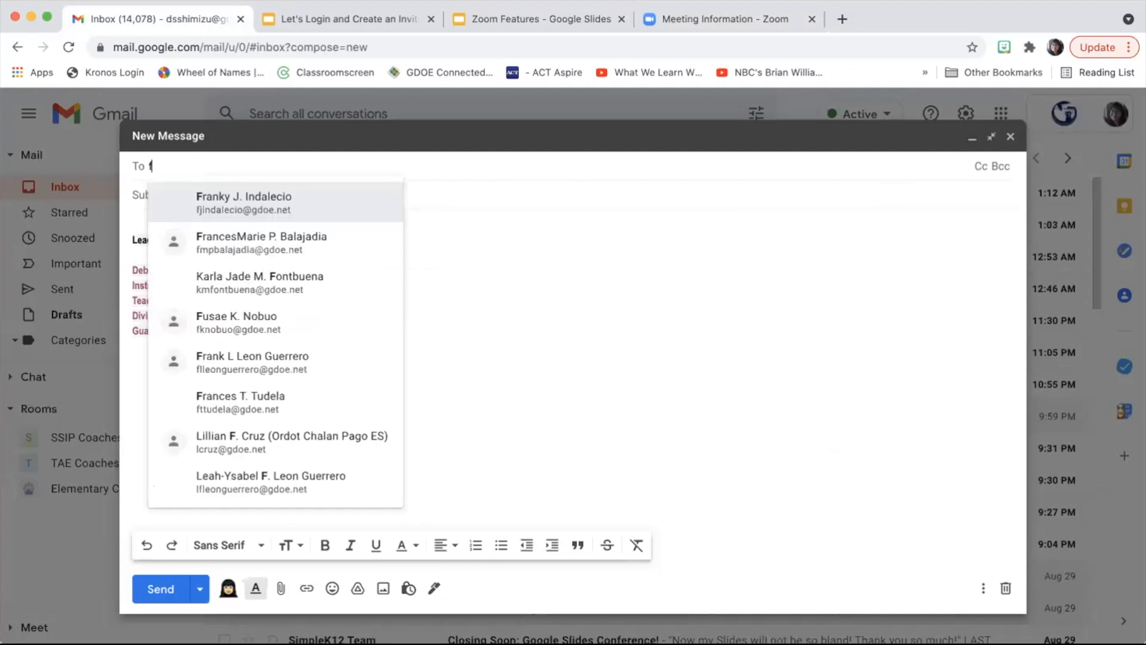
pyautogui.click(218, 203)
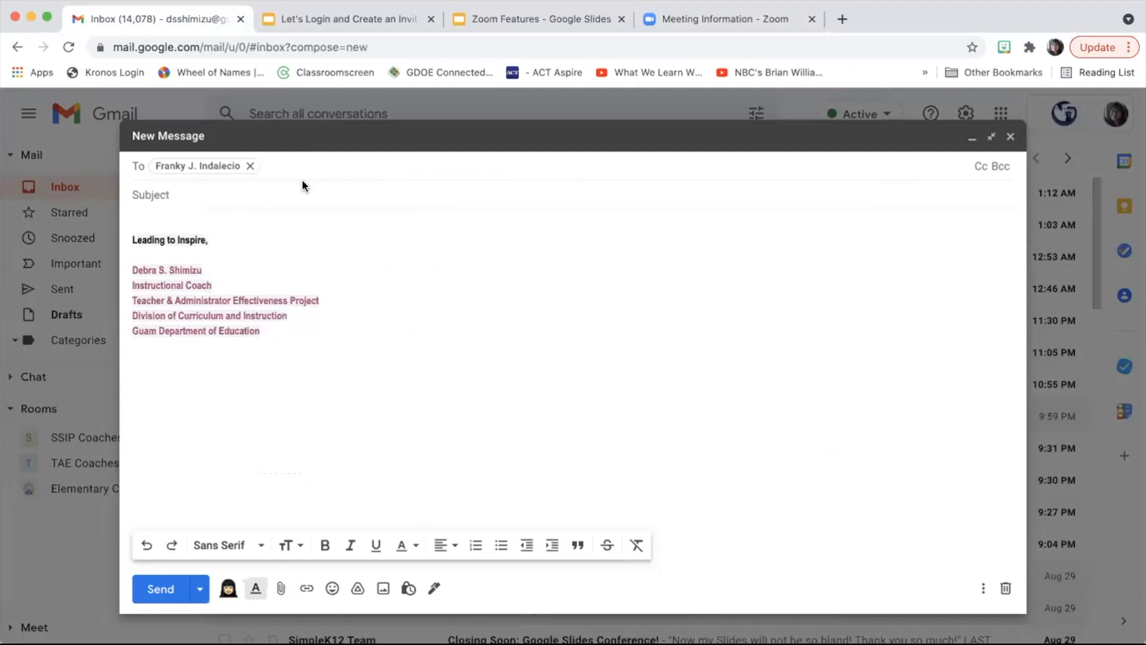
pyautogui.write('tri')
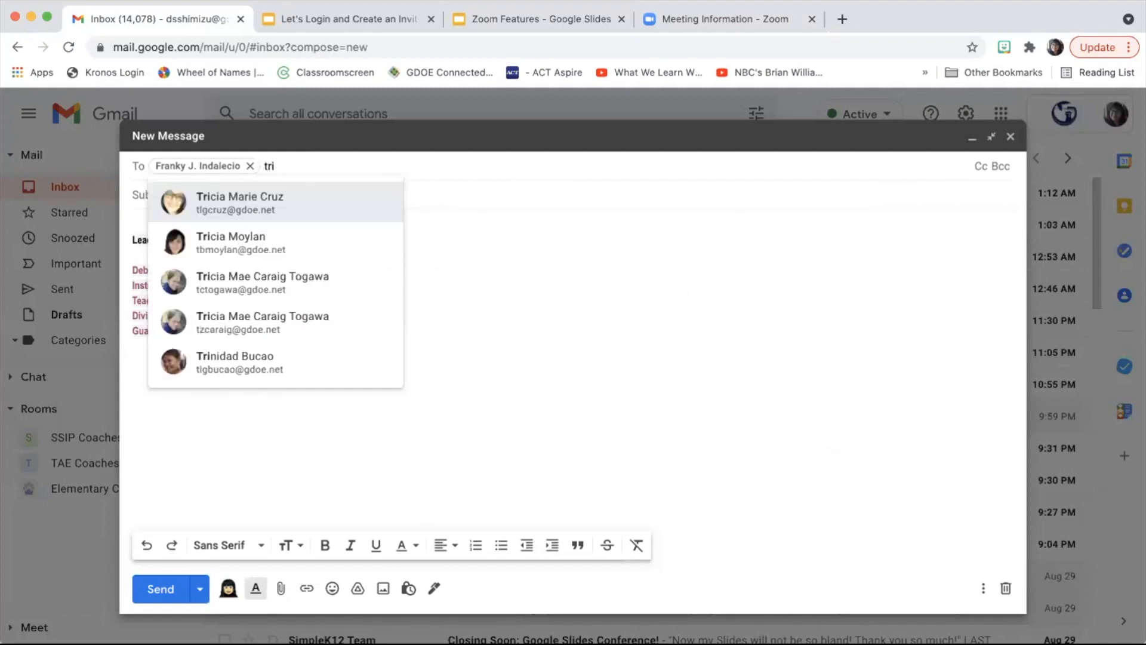
pyautogui.click(294, 210)
pyautogui.write('fran')
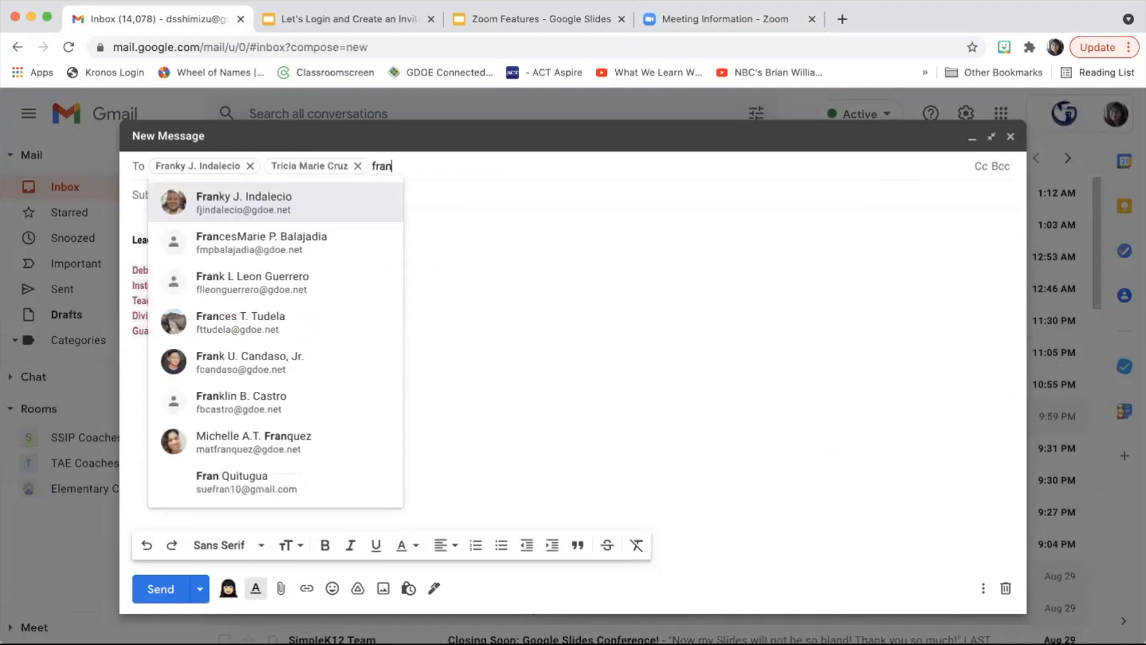
pyautogui.click(251, 242)
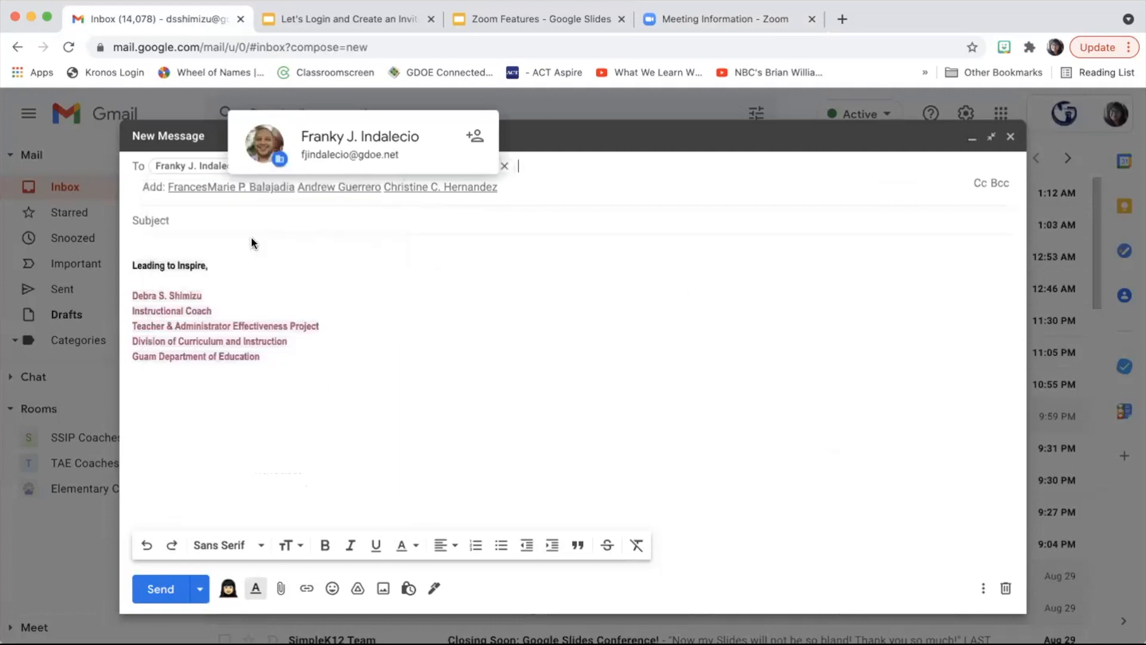
pyautogui.click(210, 224)
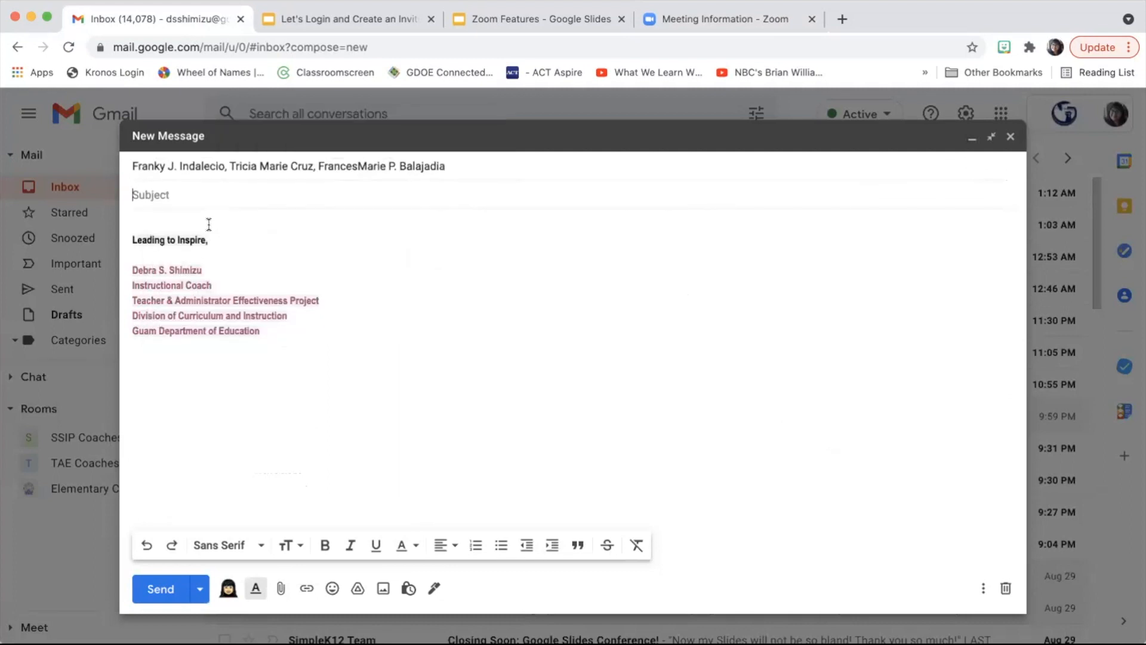
pyautogui.write('2n')
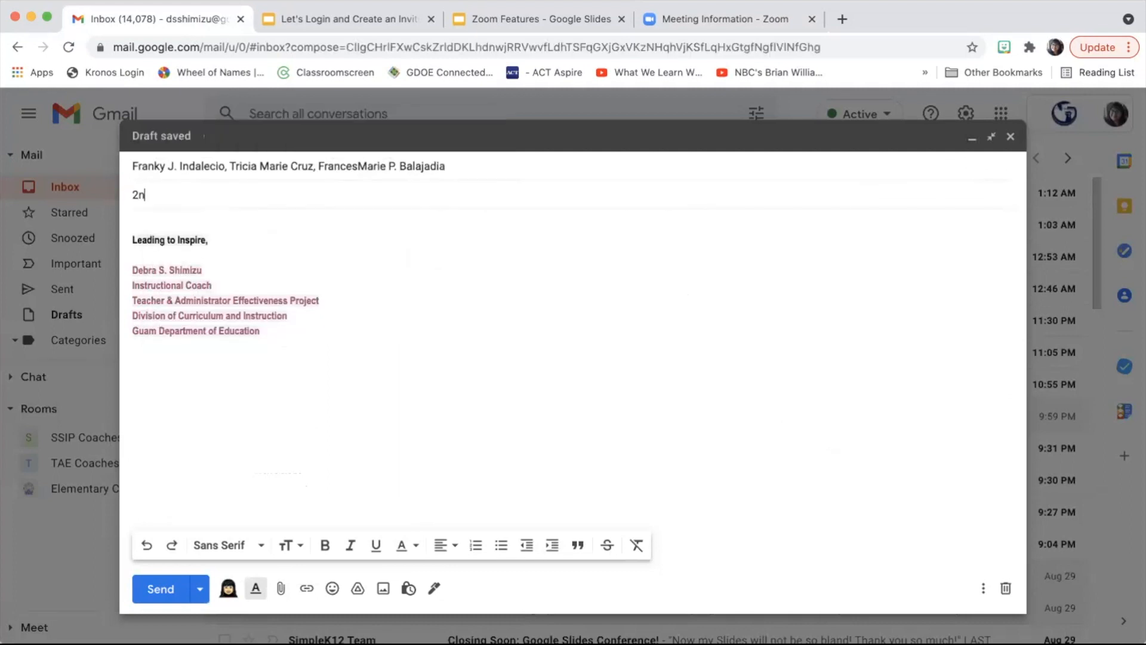
pyautogui.write('d Grade PLC Mee')
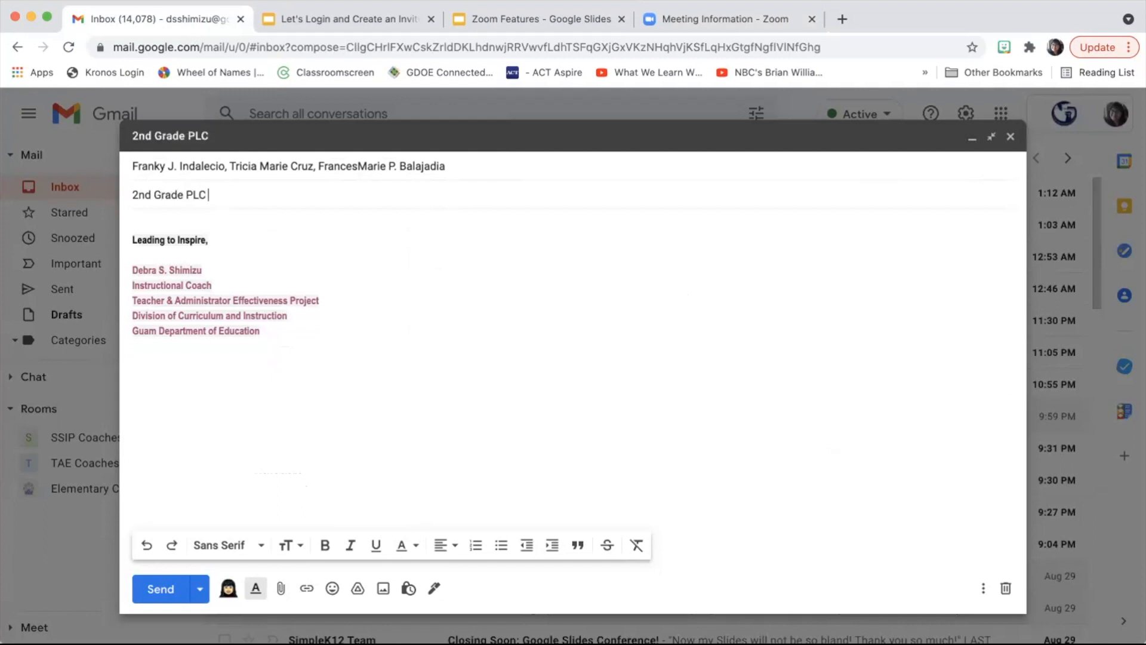
pyautogui.write('ting Invite')
# Step: Paste the Zoom invitation into the message body with two blank lines above it
pyautogui.click(161, 223)
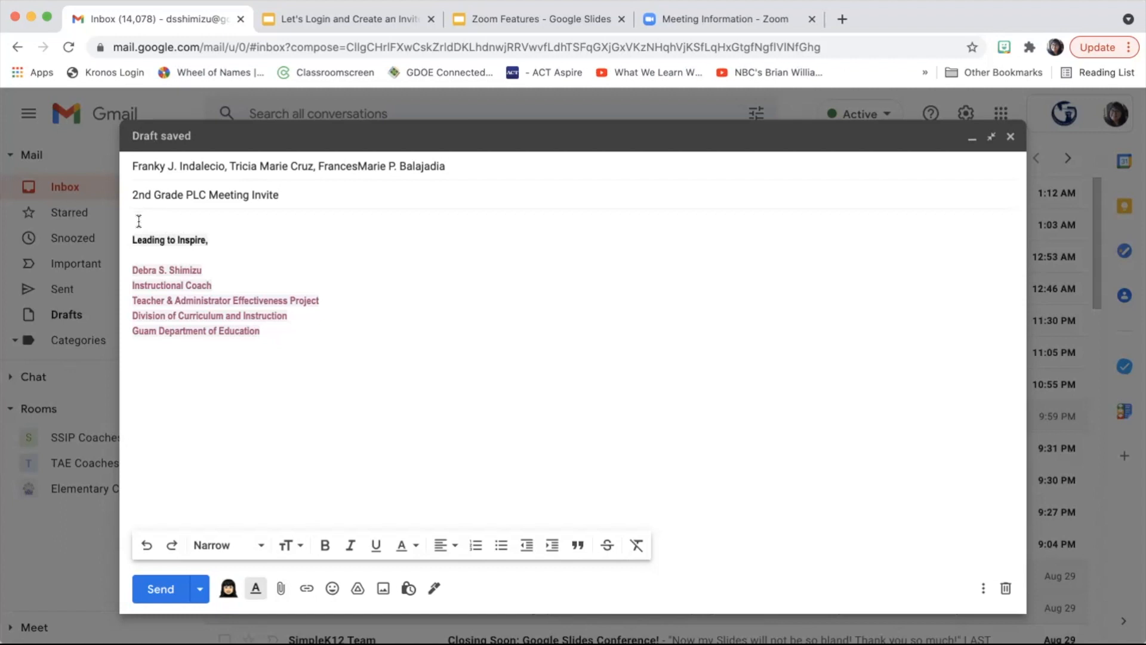
pyautogui.rightClick(139, 221)
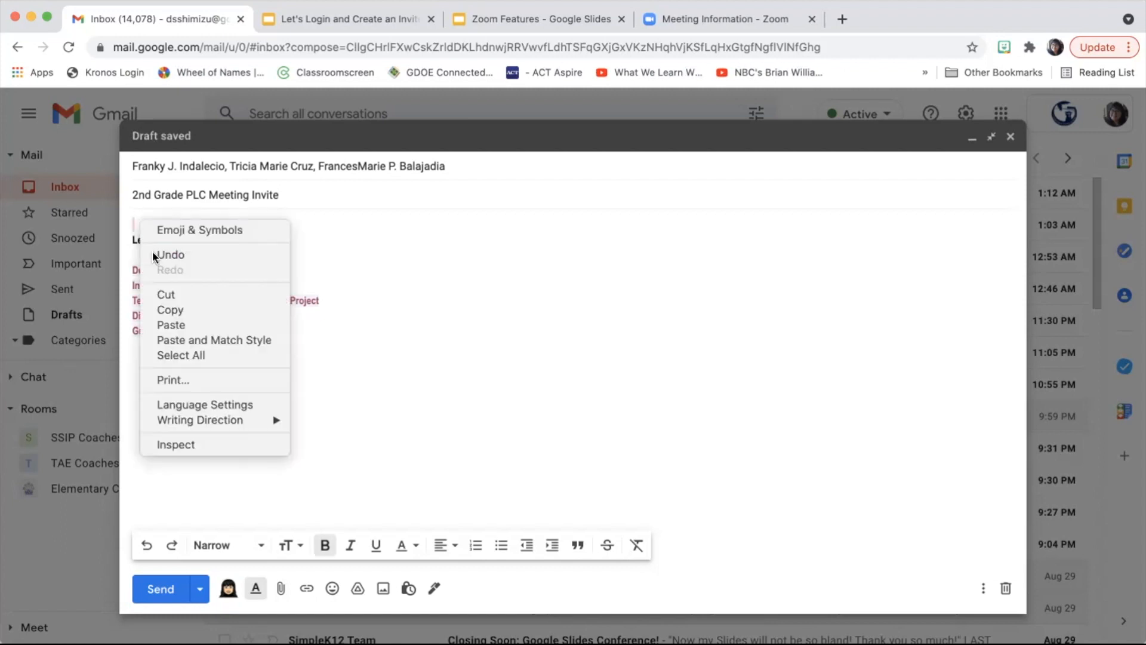
pyautogui.click(170, 325)
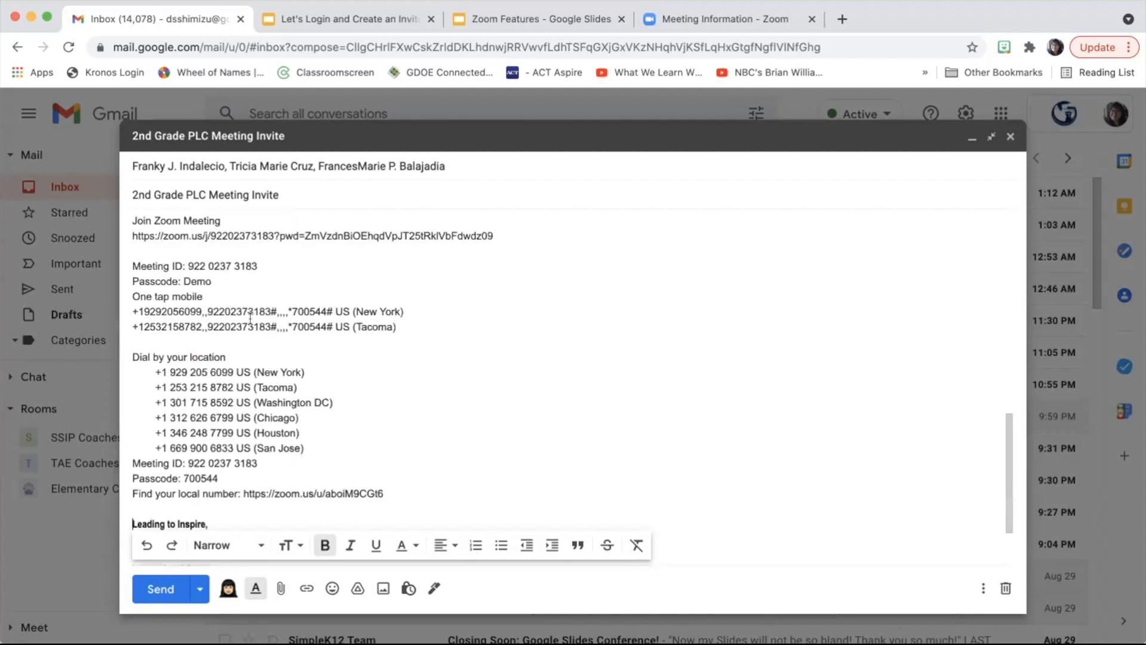
pyautogui.scroll(10, 237, 304)
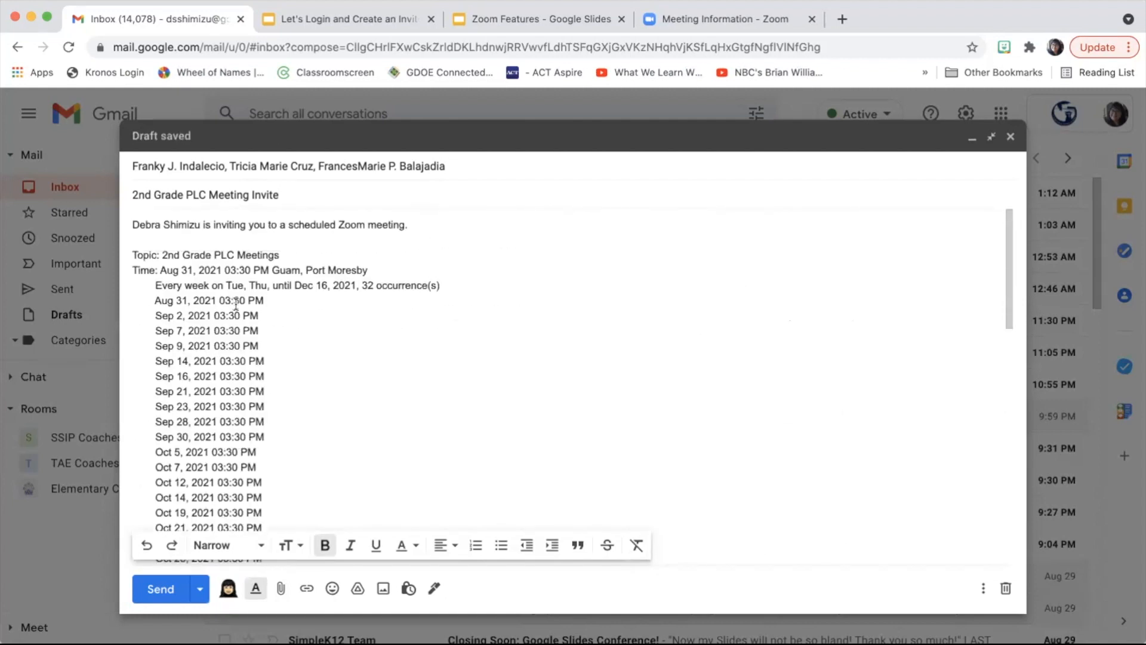
pyautogui.click(132, 223)
pyautogui.press('Return')
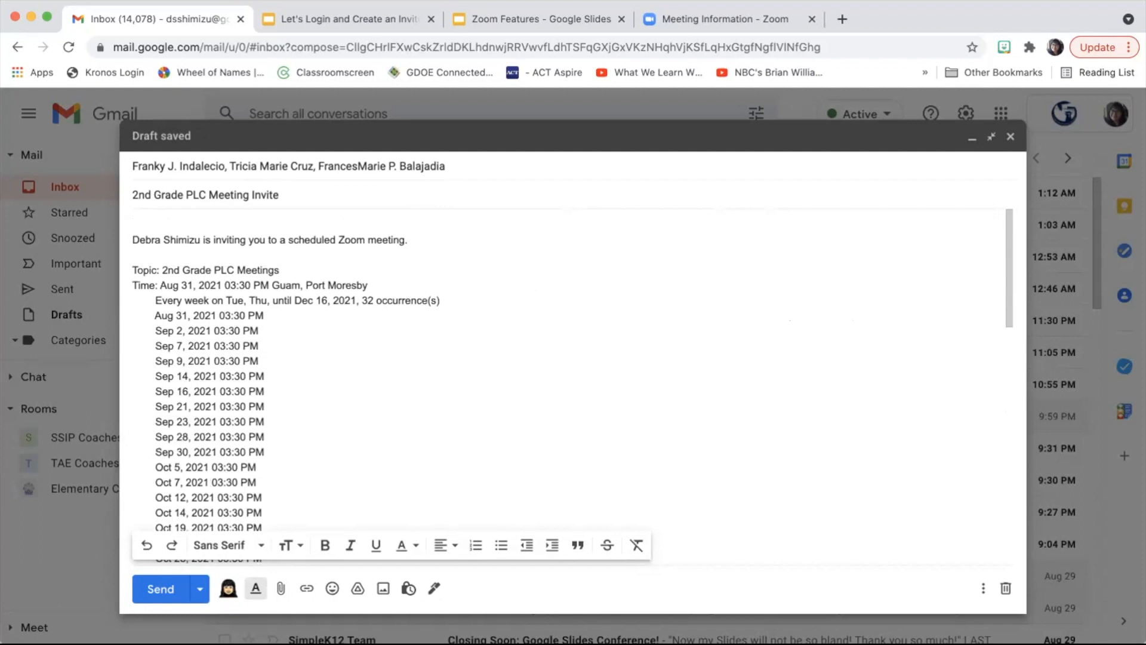
pyautogui.press('Return')
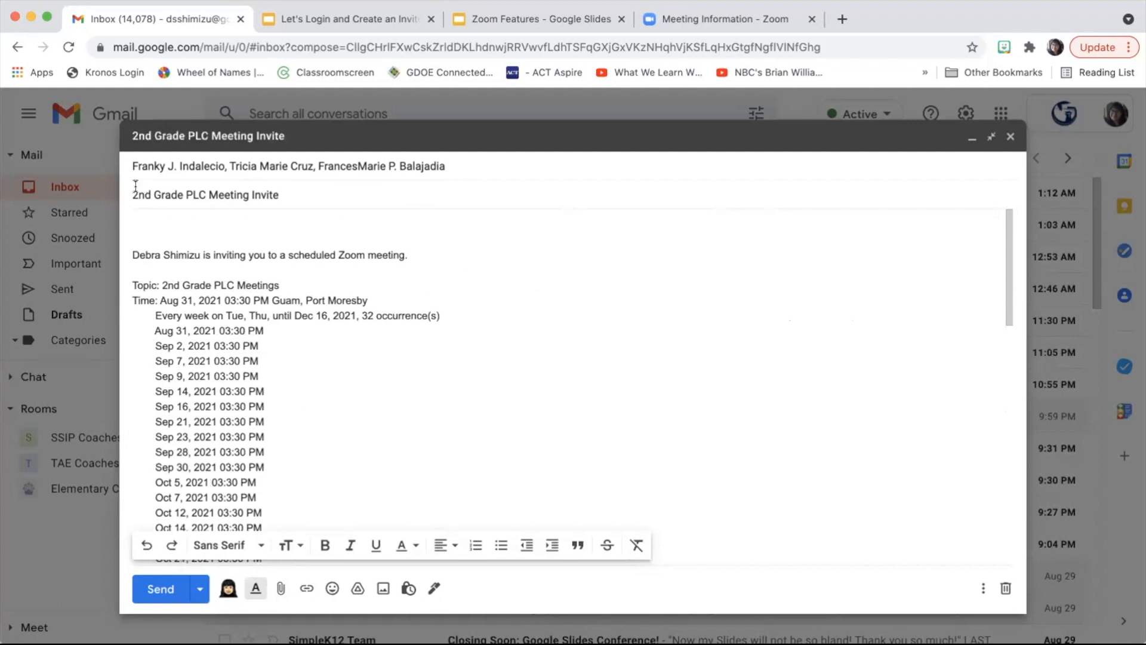
pyautogui.click(132, 221)
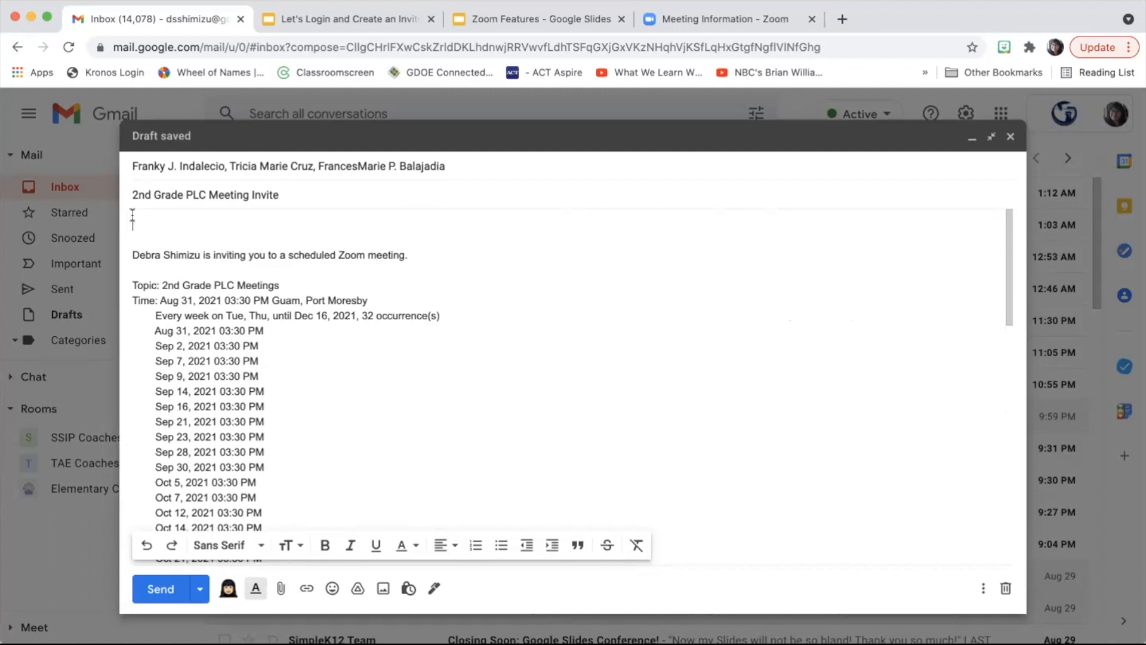
# Step: Type the greeting 'Hello fellow grade level teachers!' and an intro inviting them to the PLC meetings
pyautogui.write('Hel')
pyautogui.write('lo')
pyautogui.press('BackSpace')
pyautogui.write('lo fellow te')
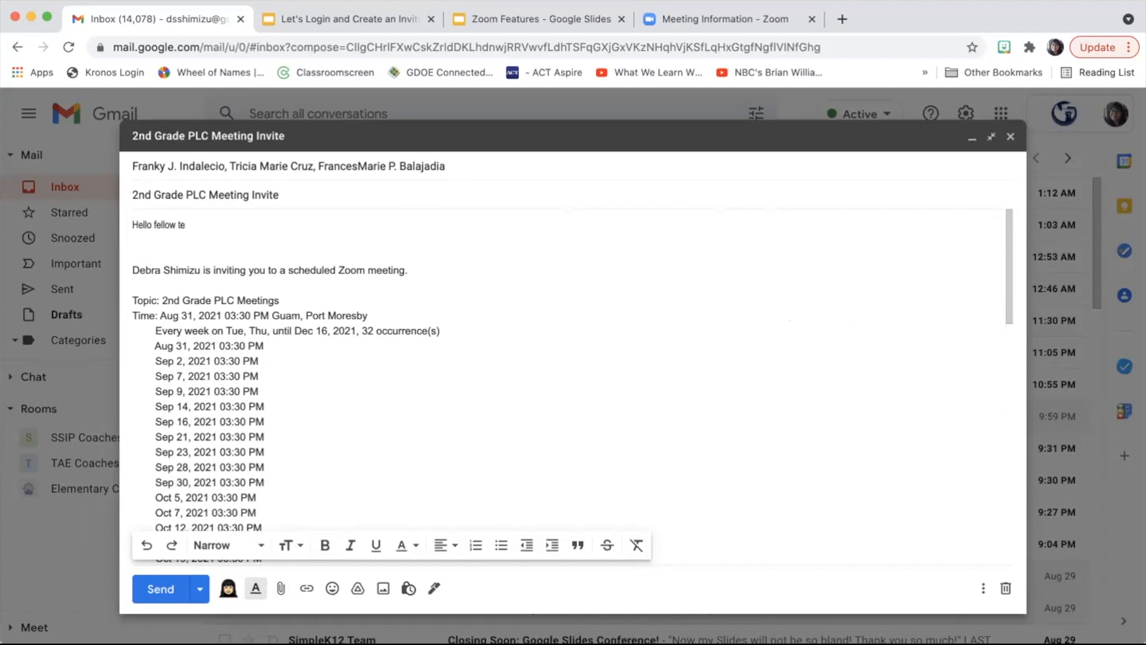
pyautogui.write('grade level teachers!')
pyautogui.press('Return')
pyautogui.press('Return')
pyautogui.write('Bel')
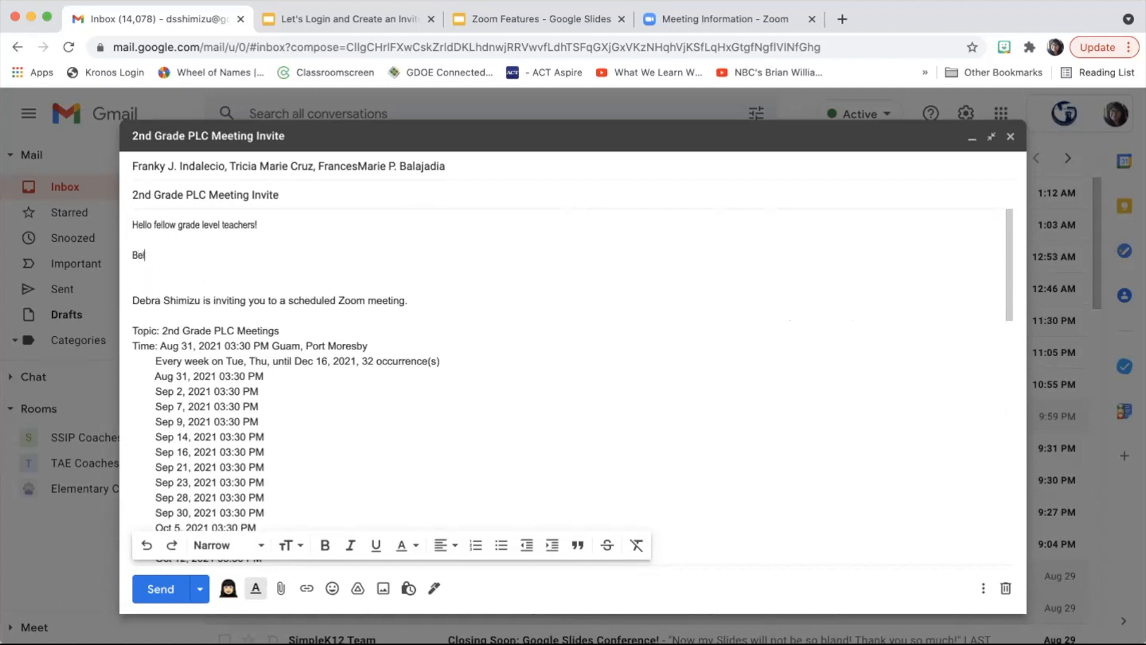
pyautogui.write('ow find the invi')
pyautogui.write('ttio')
pyautogui.write('ion')
pyautogui.write(' to ou')
pyautogui.press('BackSpace')
pyautogui.press('BackSpace')
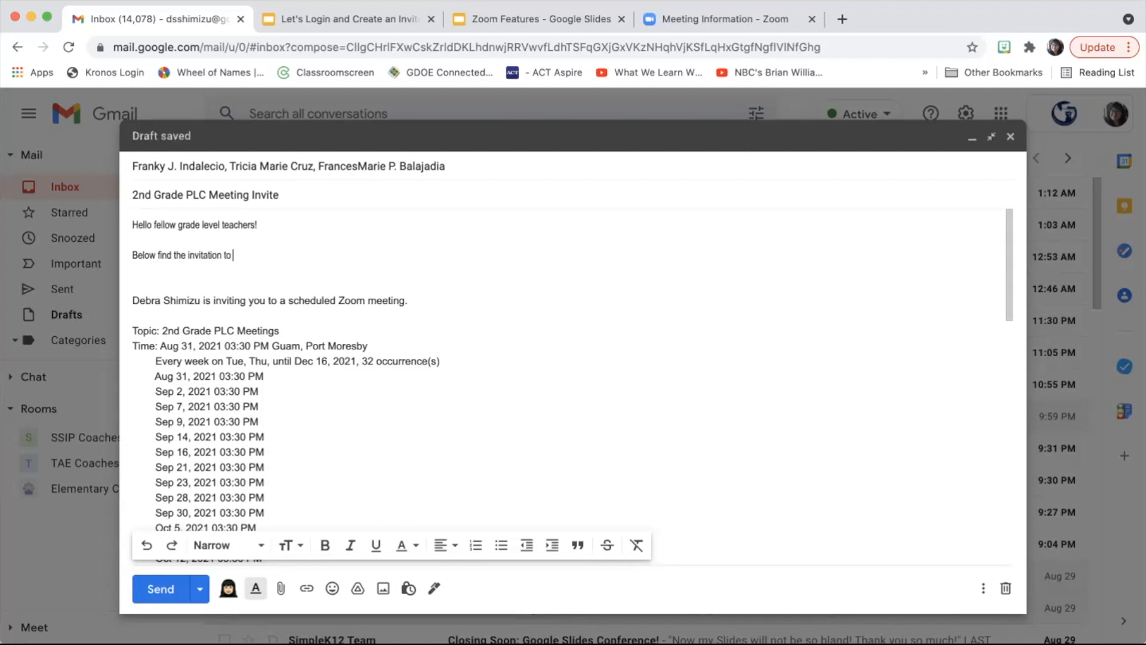
pyautogui.press('BackSpace')
pyautogui.write('for our grade level PLC m')
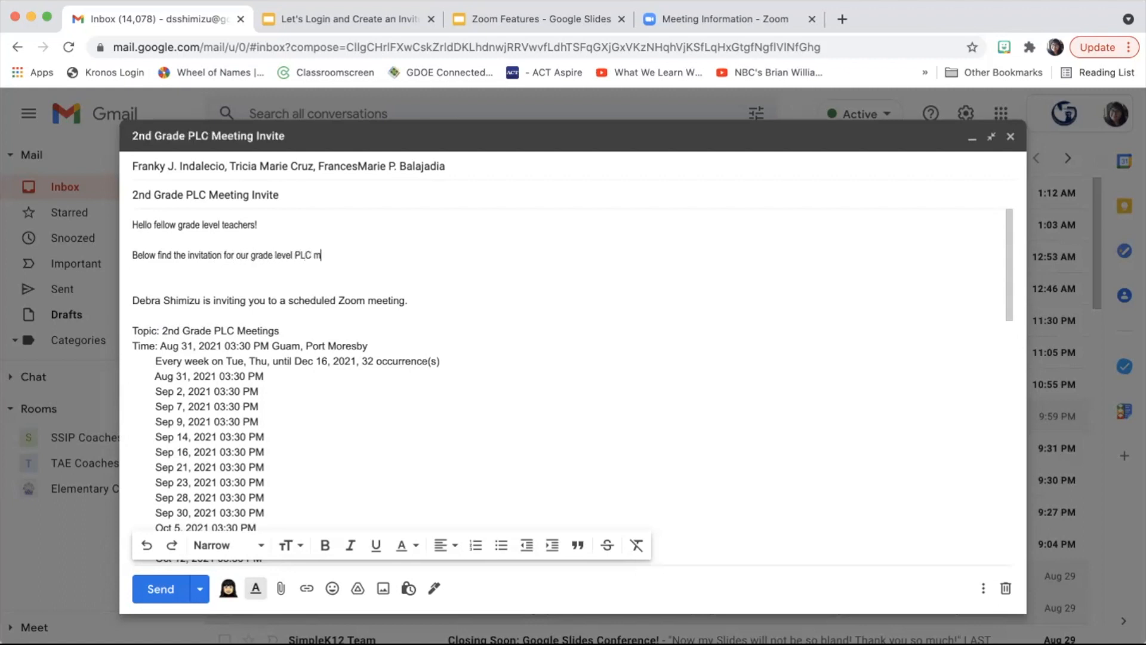
pyautogui.write('eetings.  Hope to see you there')
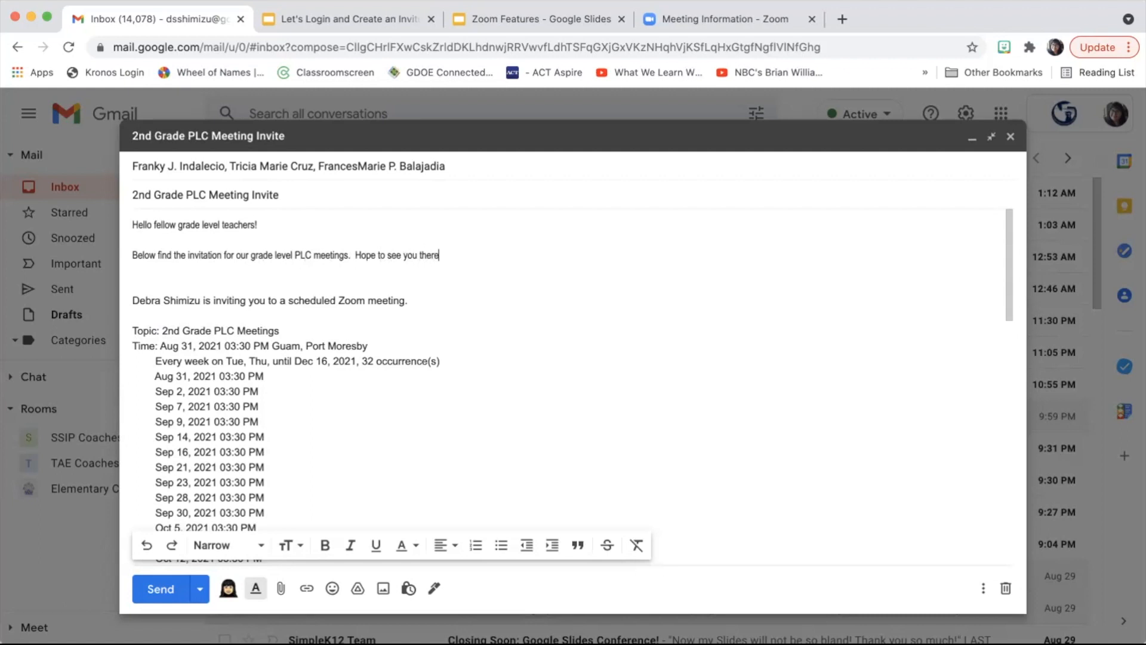
pyautogui.write('!')
pyautogui.scroll(-3, 168, 362)
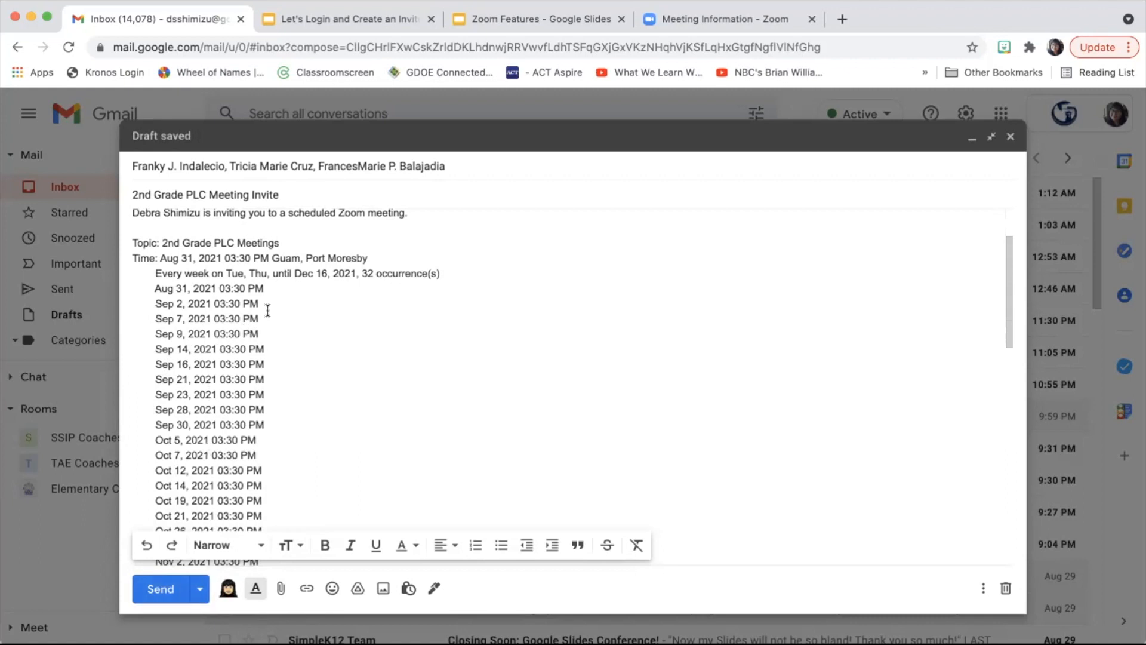
pyautogui.scroll(3, 268, 310)
pyautogui.scroll(-8, 267, 311)
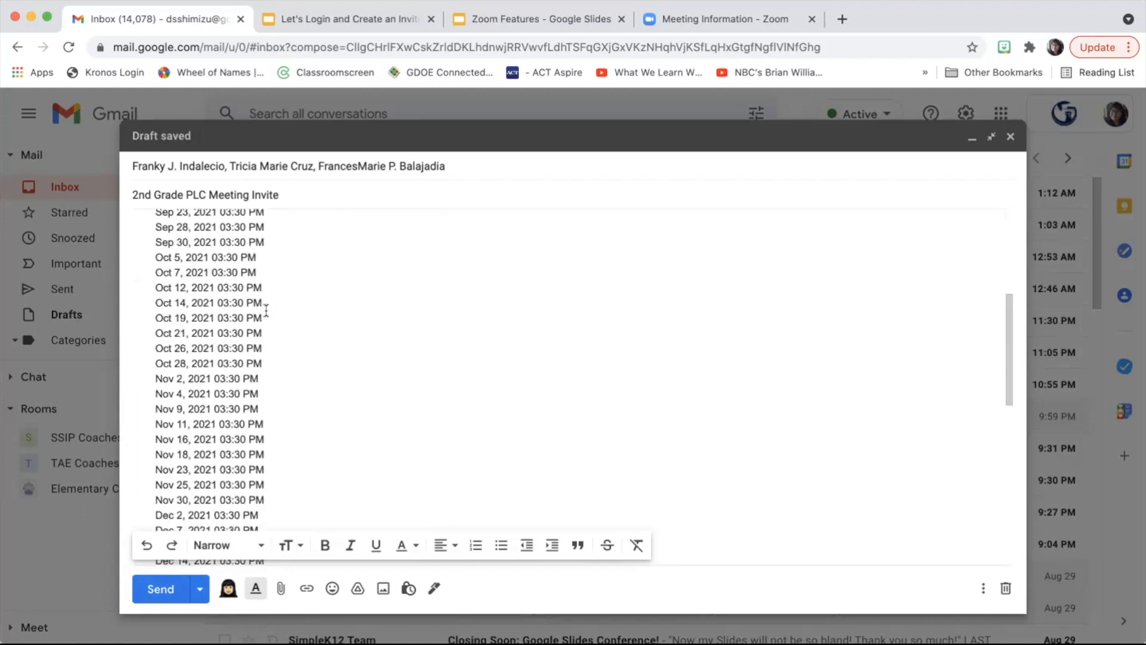
pyautogui.scroll(-6, 266, 309)
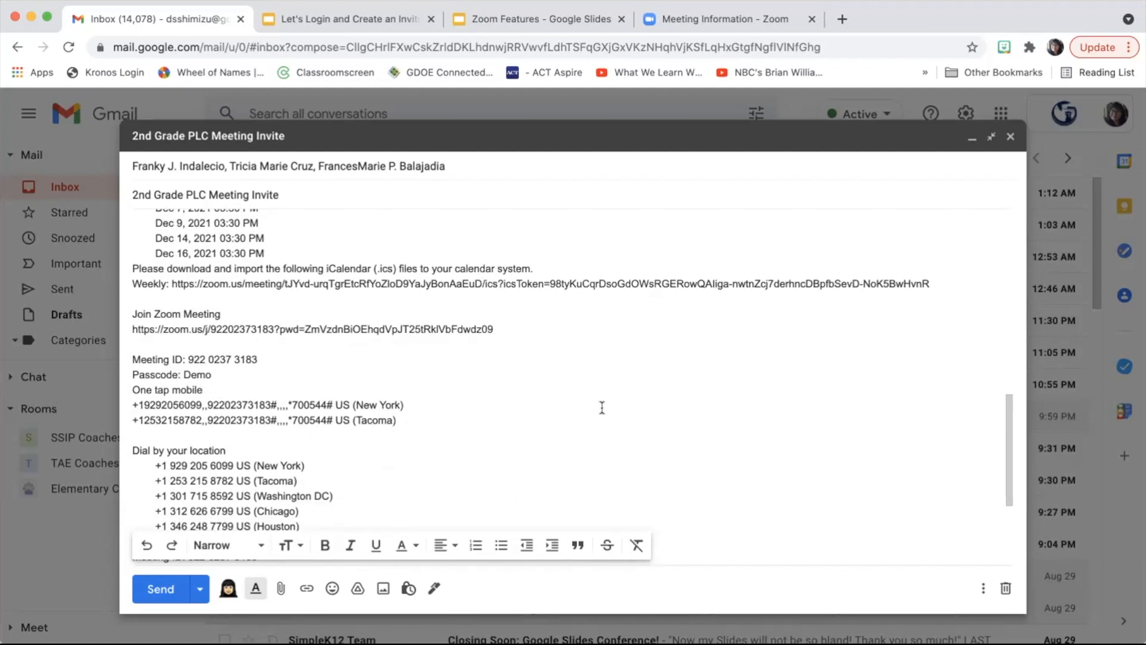
pyautogui.scroll(5, 590, 398)
pyautogui.scroll(3, 591, 397)
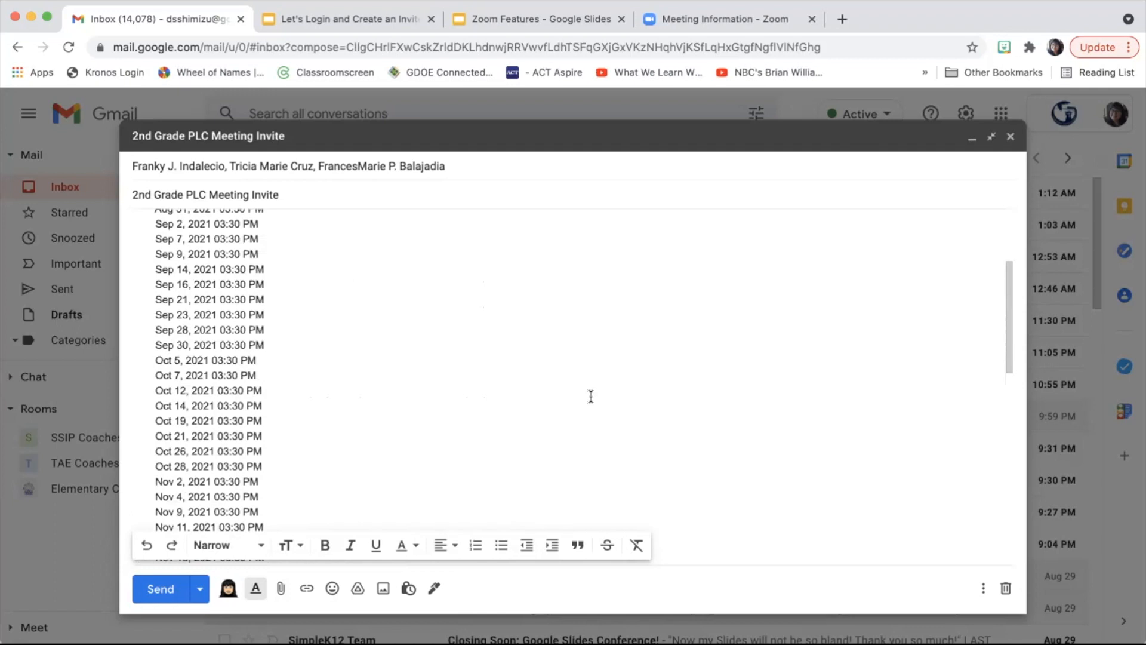
pyautogui.scroll(2, 591, 397)
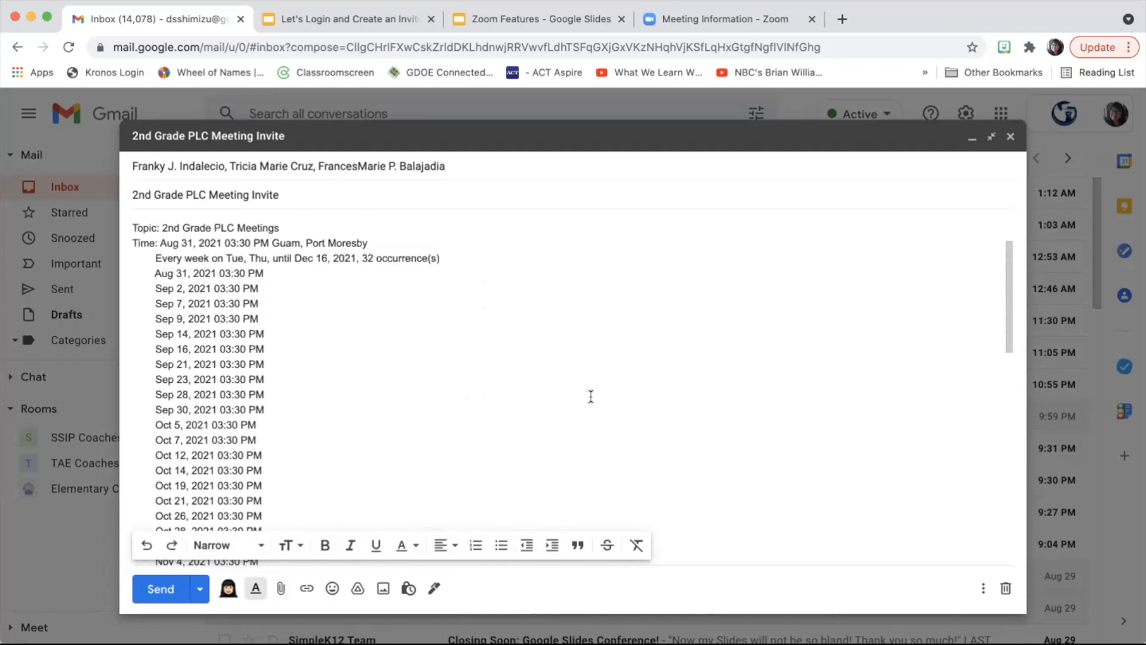